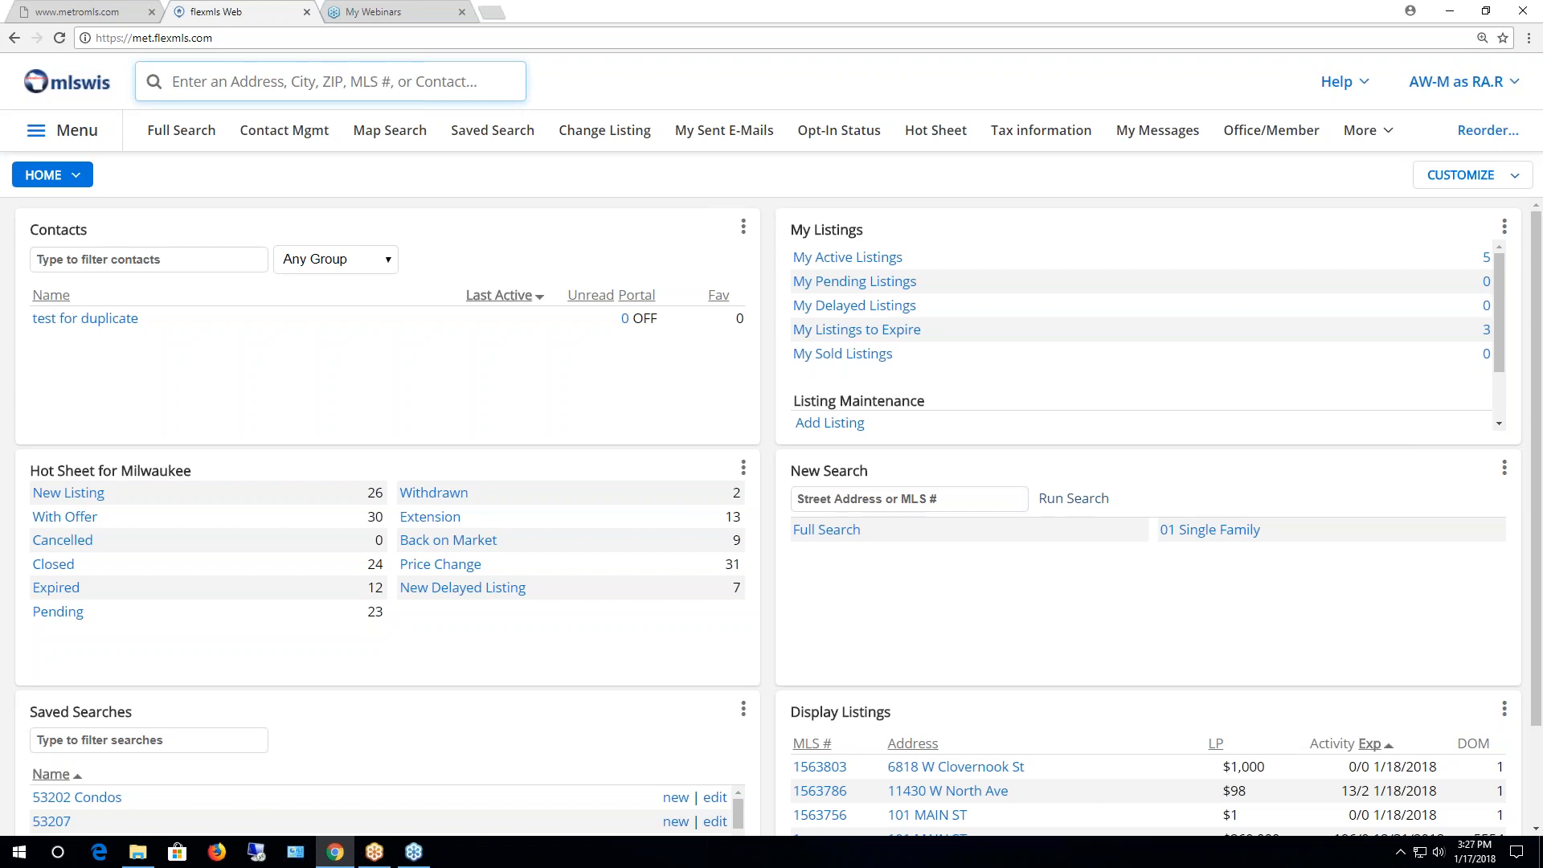
Open the Class Photos folder from the desktop in File Explorer and display its files as medium icons.
click(1452, 14)
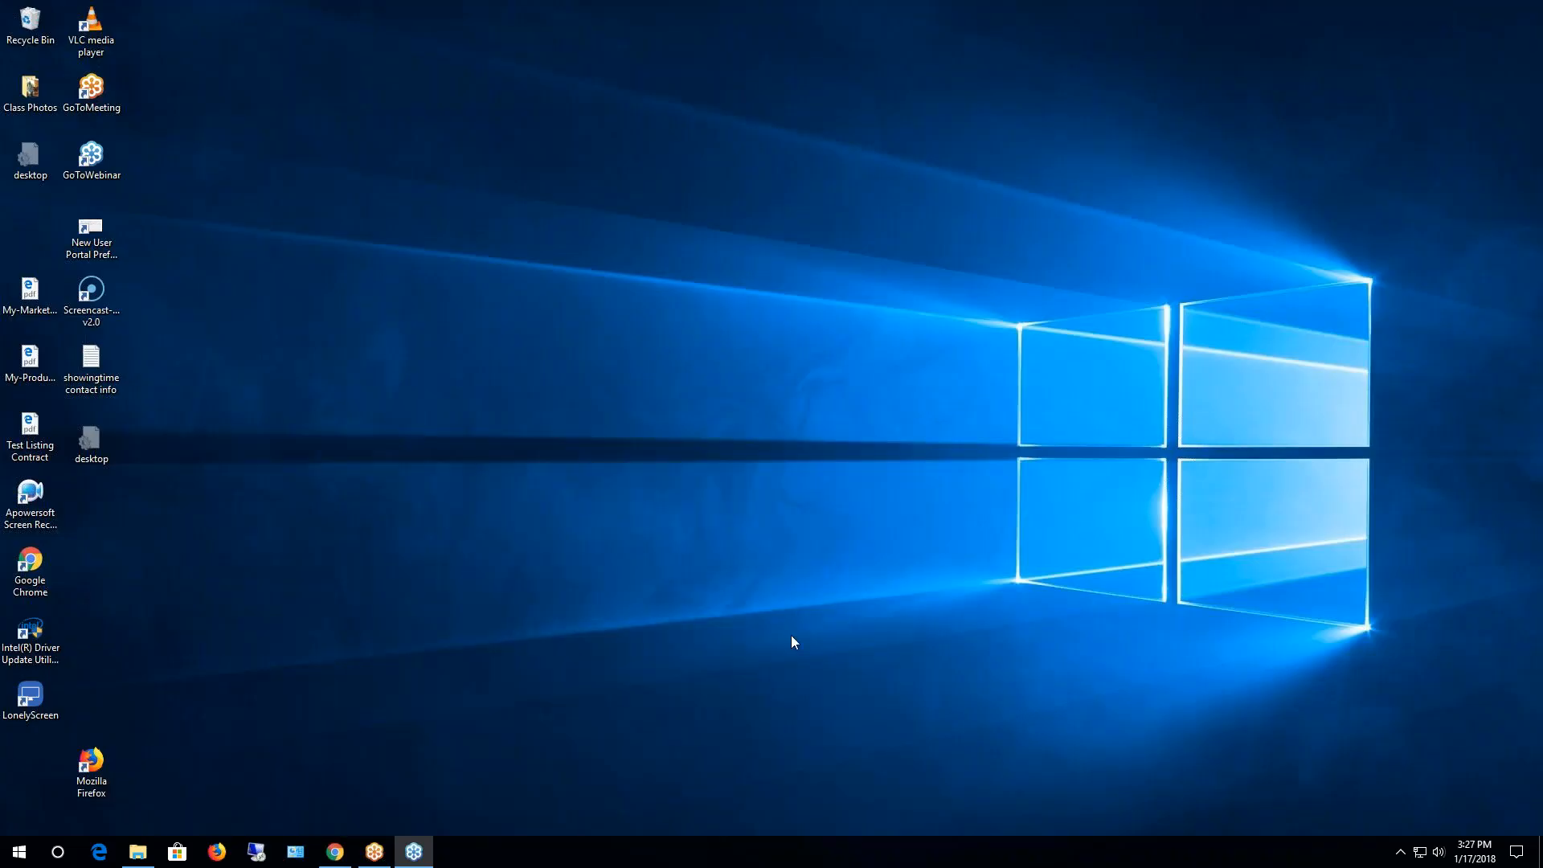
click(136, 854)
click(60, 108)
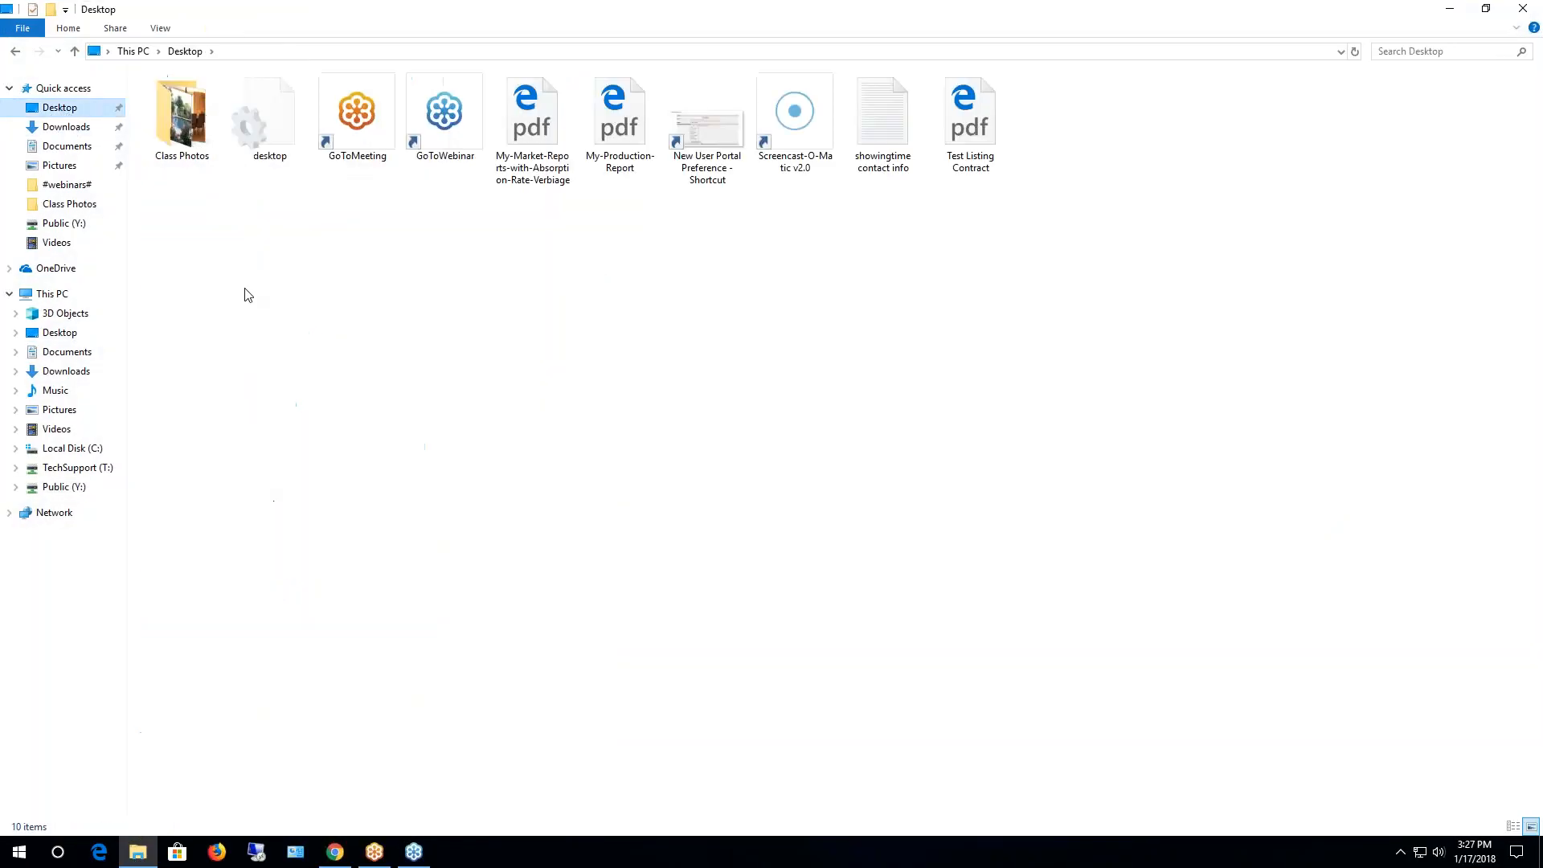
double_click(175, 121)
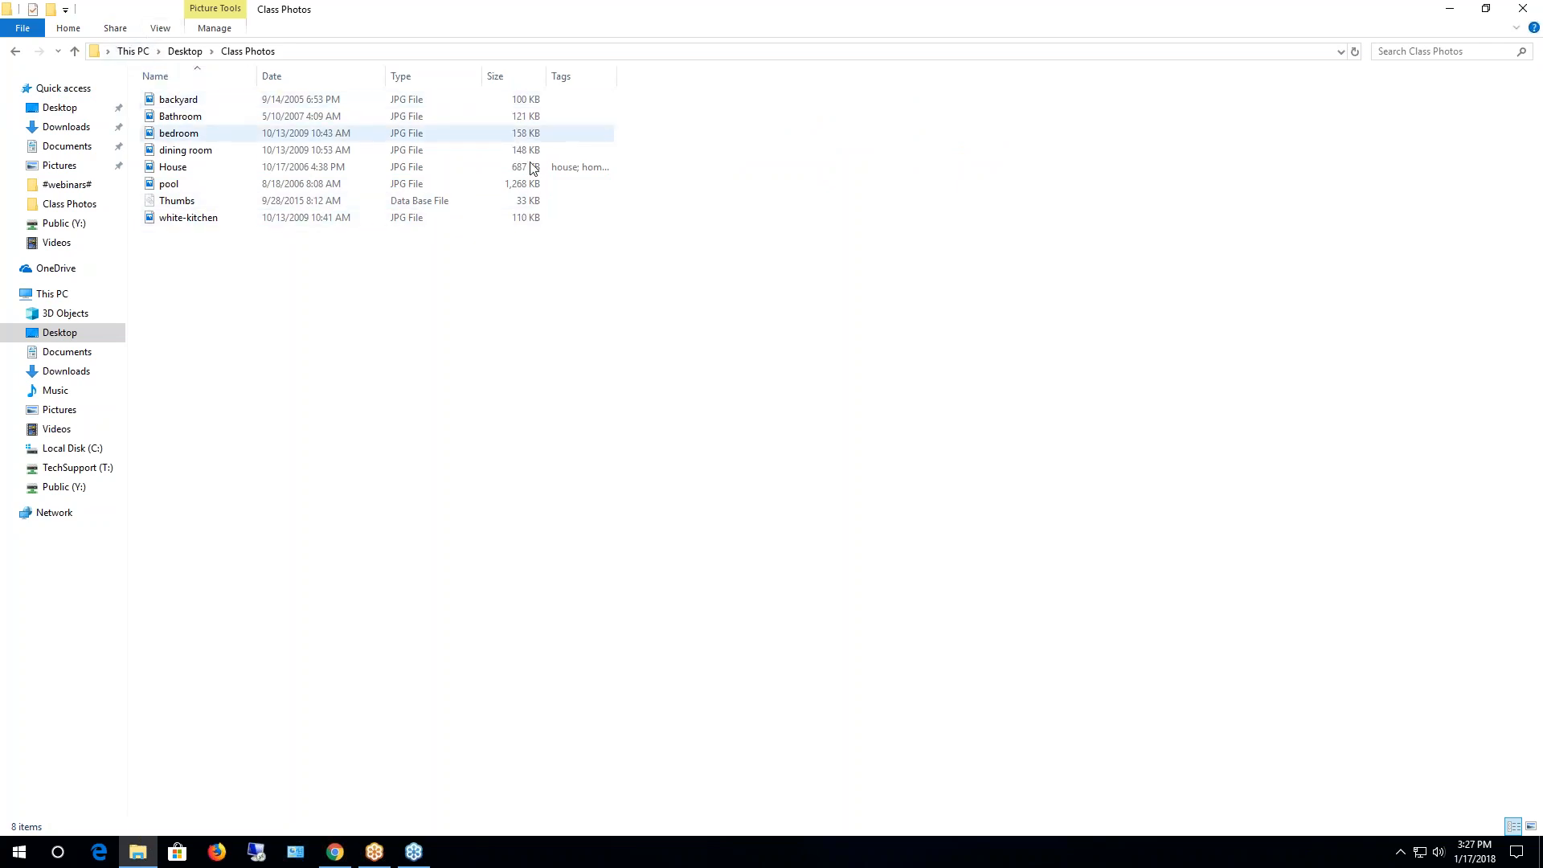
click(161, 31)
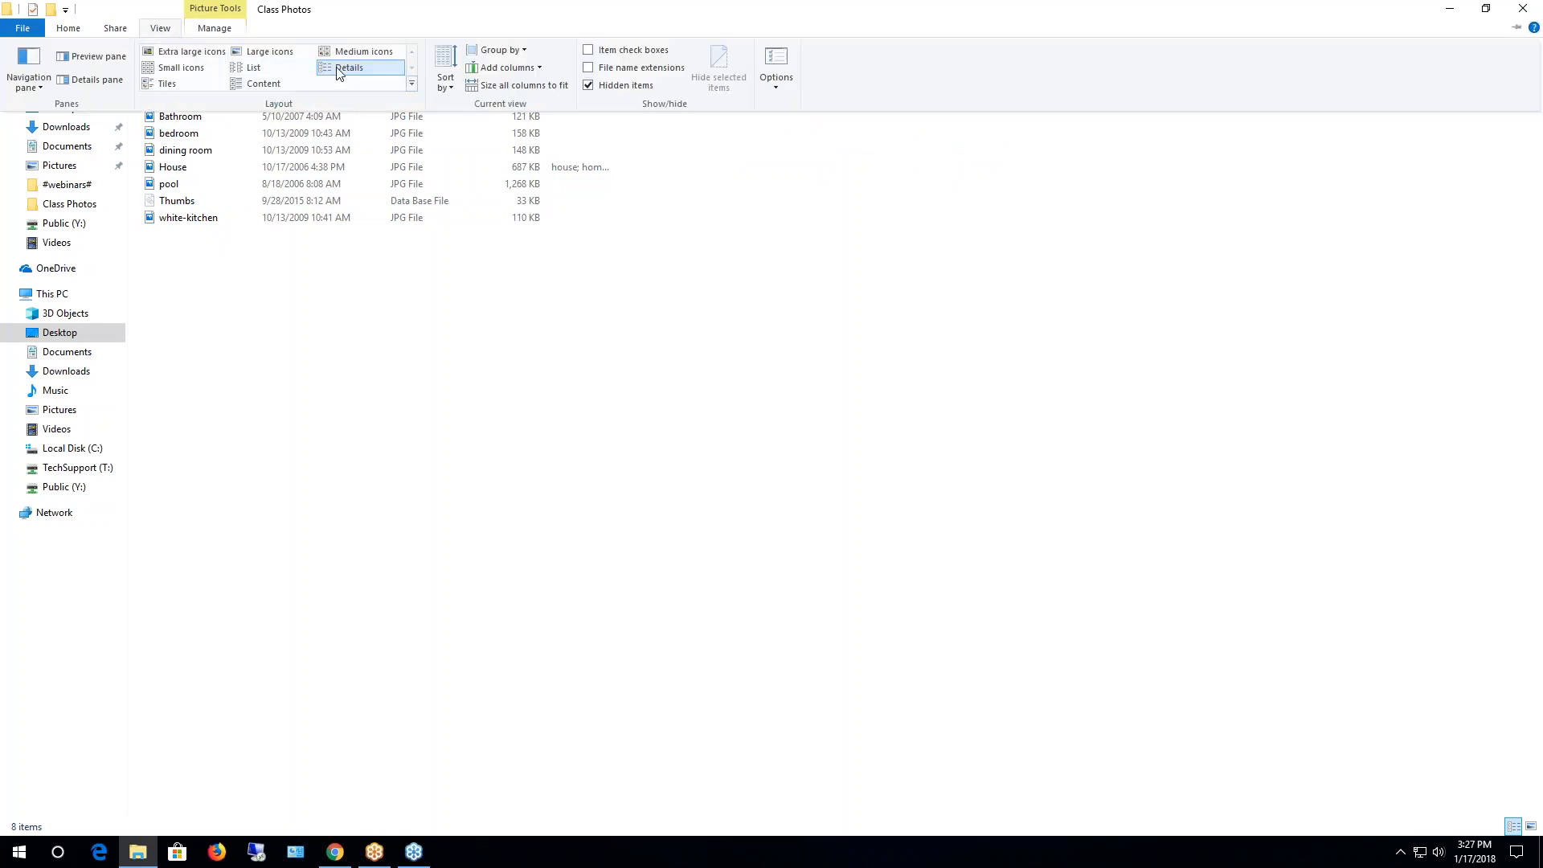
click(363, 52)
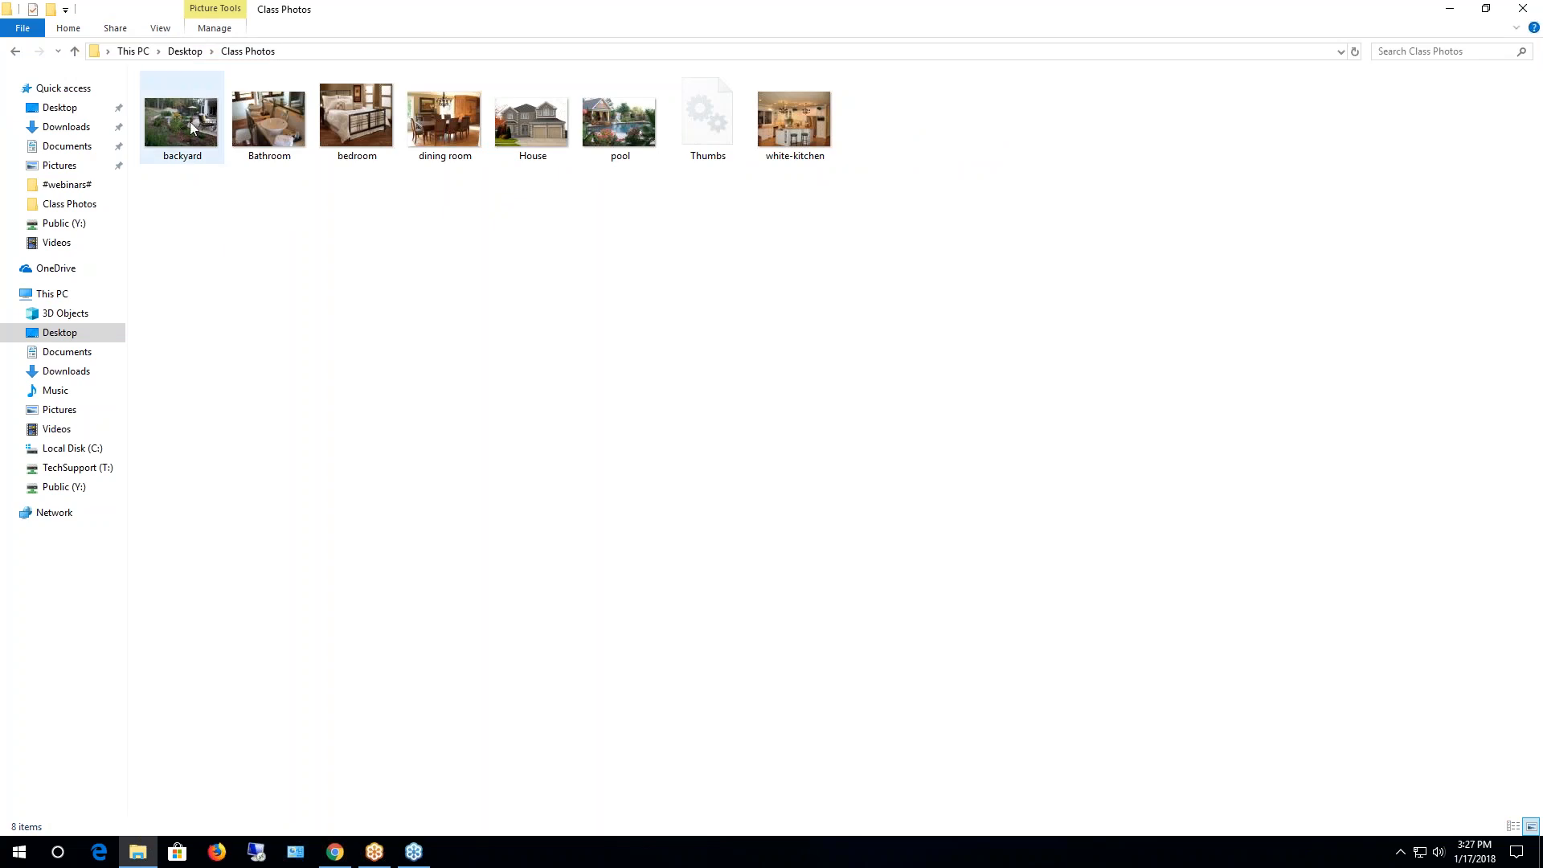
Check the backyard photo's size on disk in its file properties, and close the properties and the folder window.
mouse_move(185, 120)
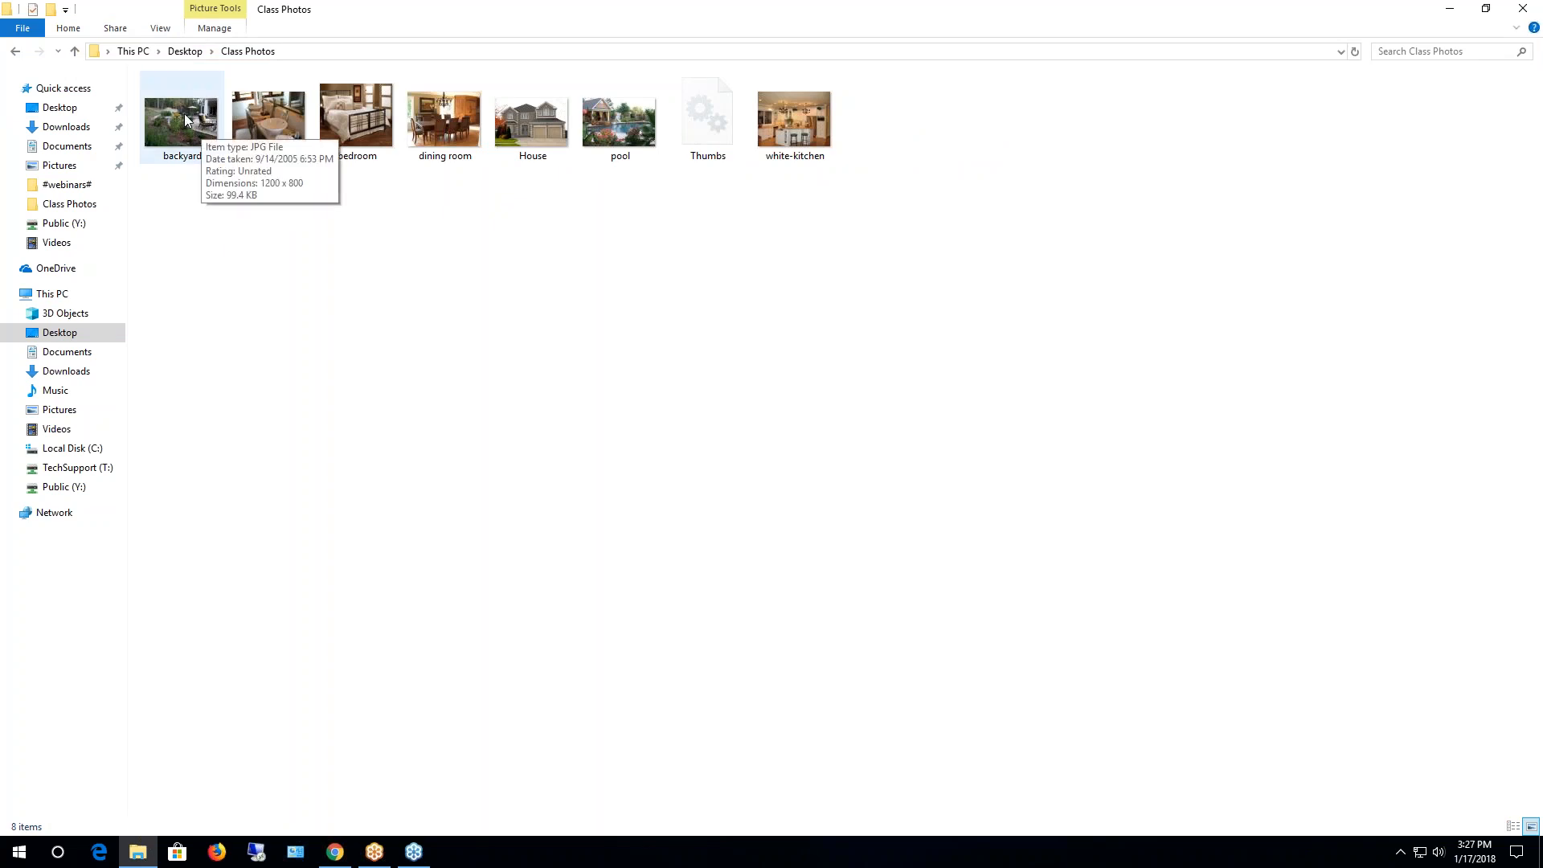
right_click(184, 116)
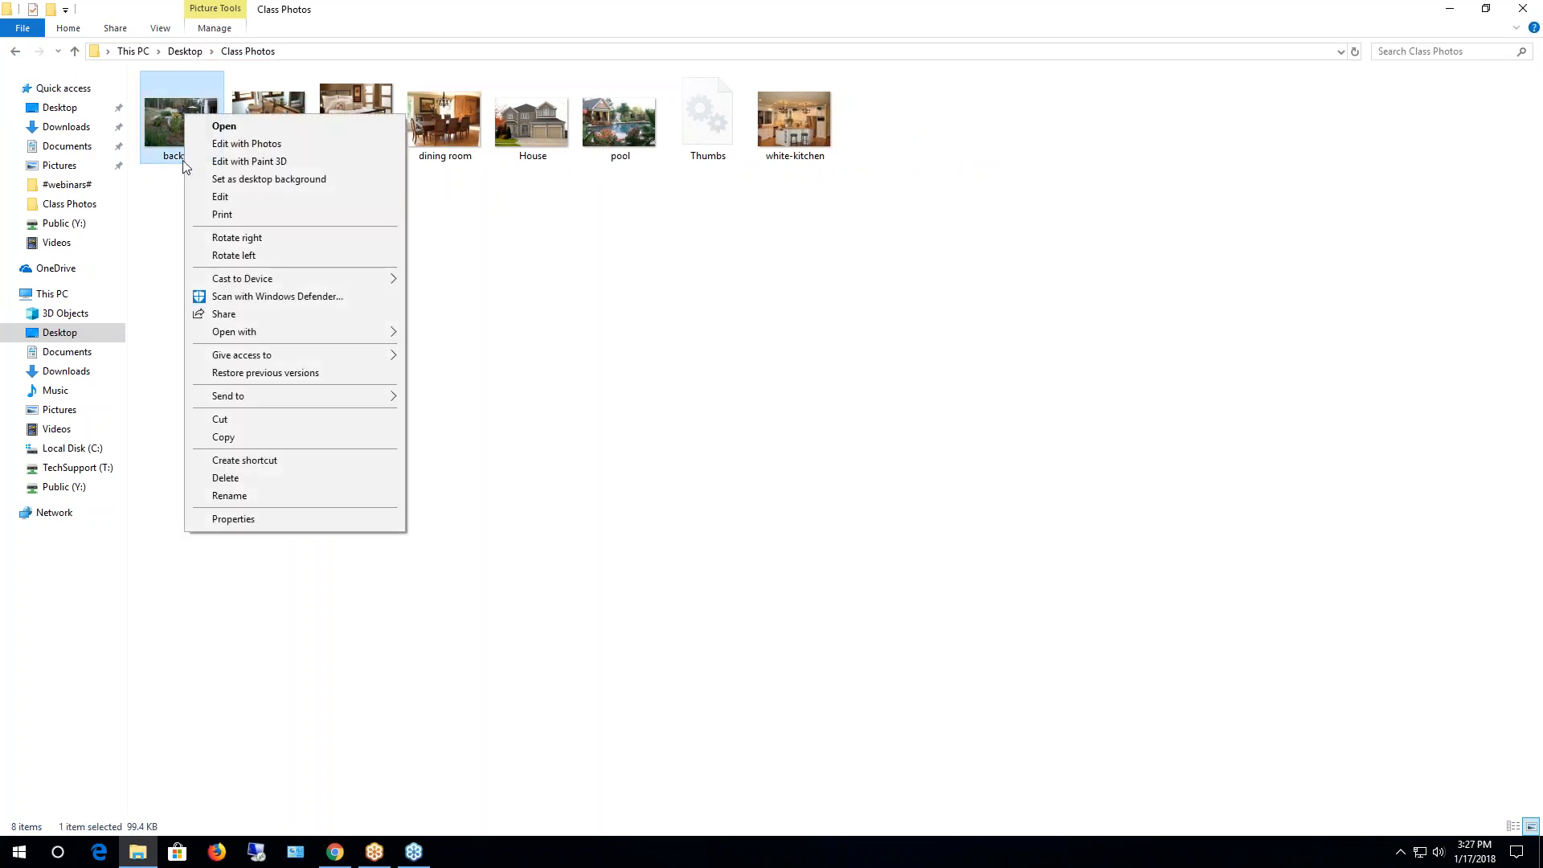
click(226, 520)
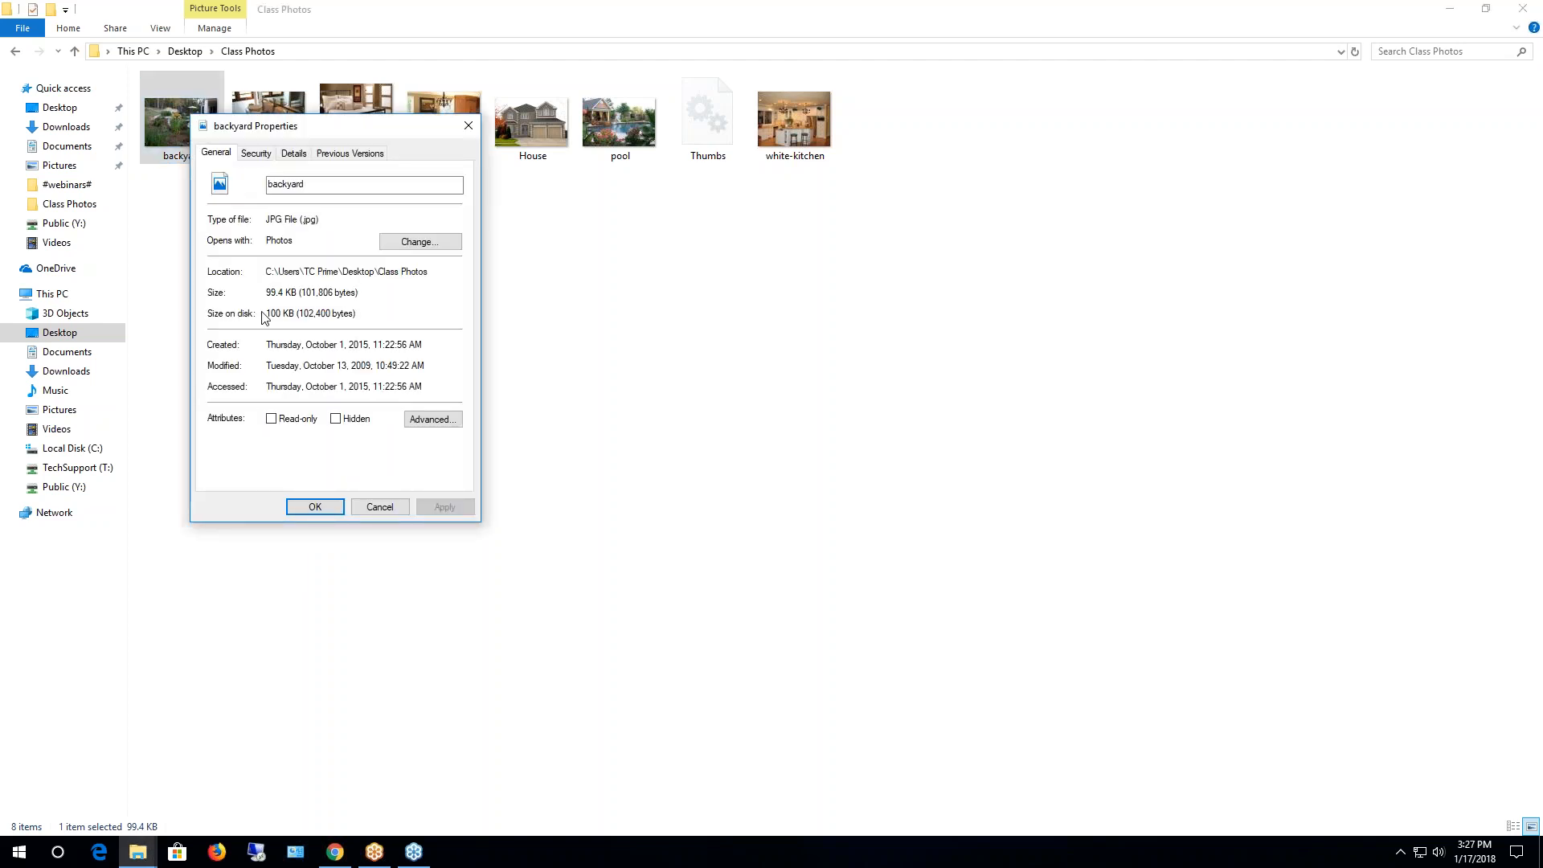
drag(315, 313, 266, 314)
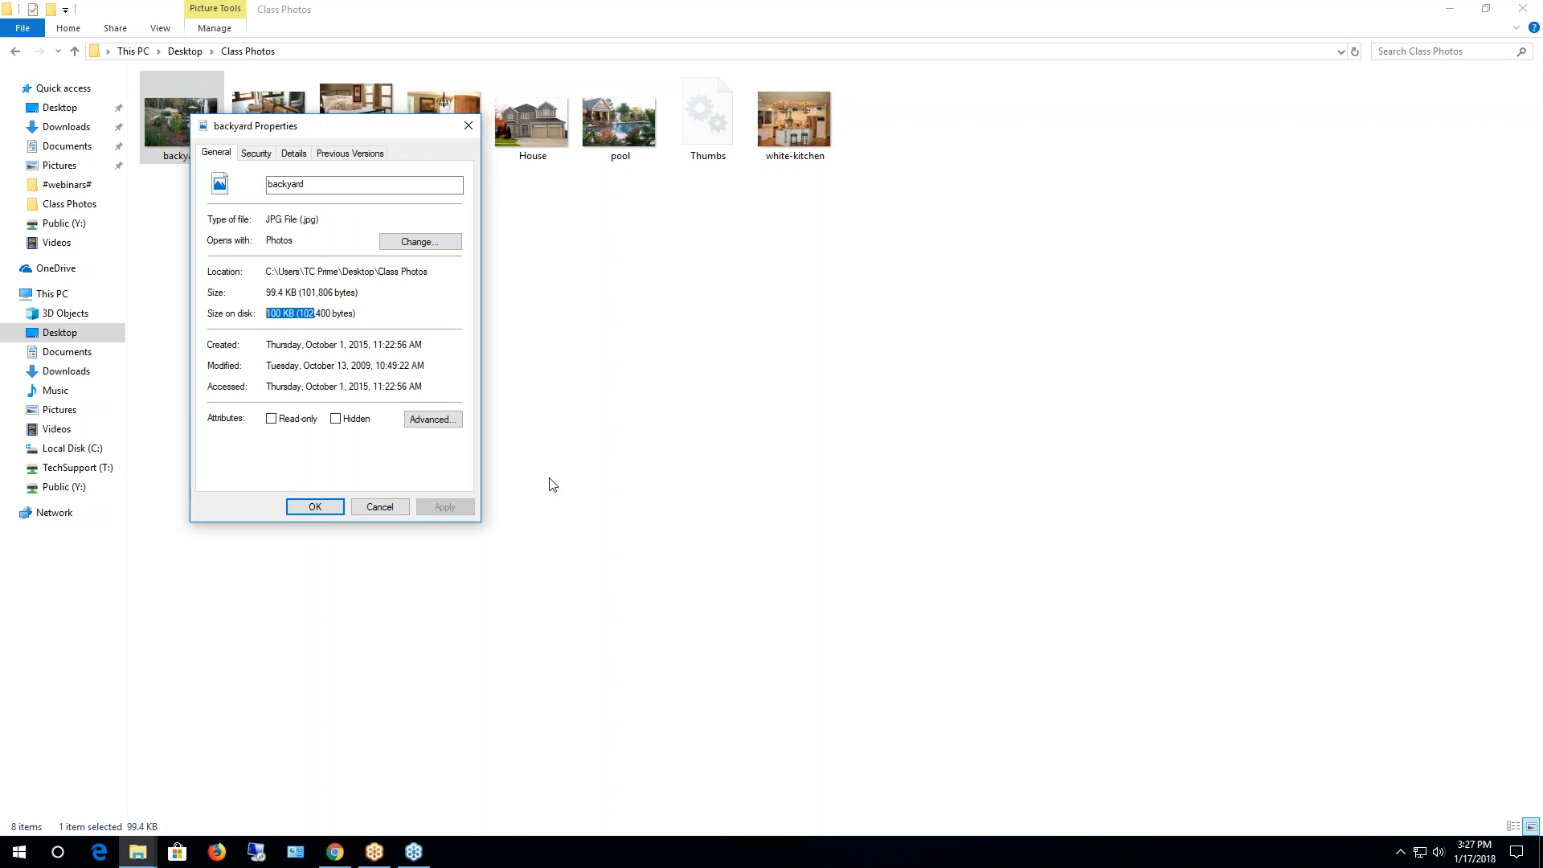
key(Escape)
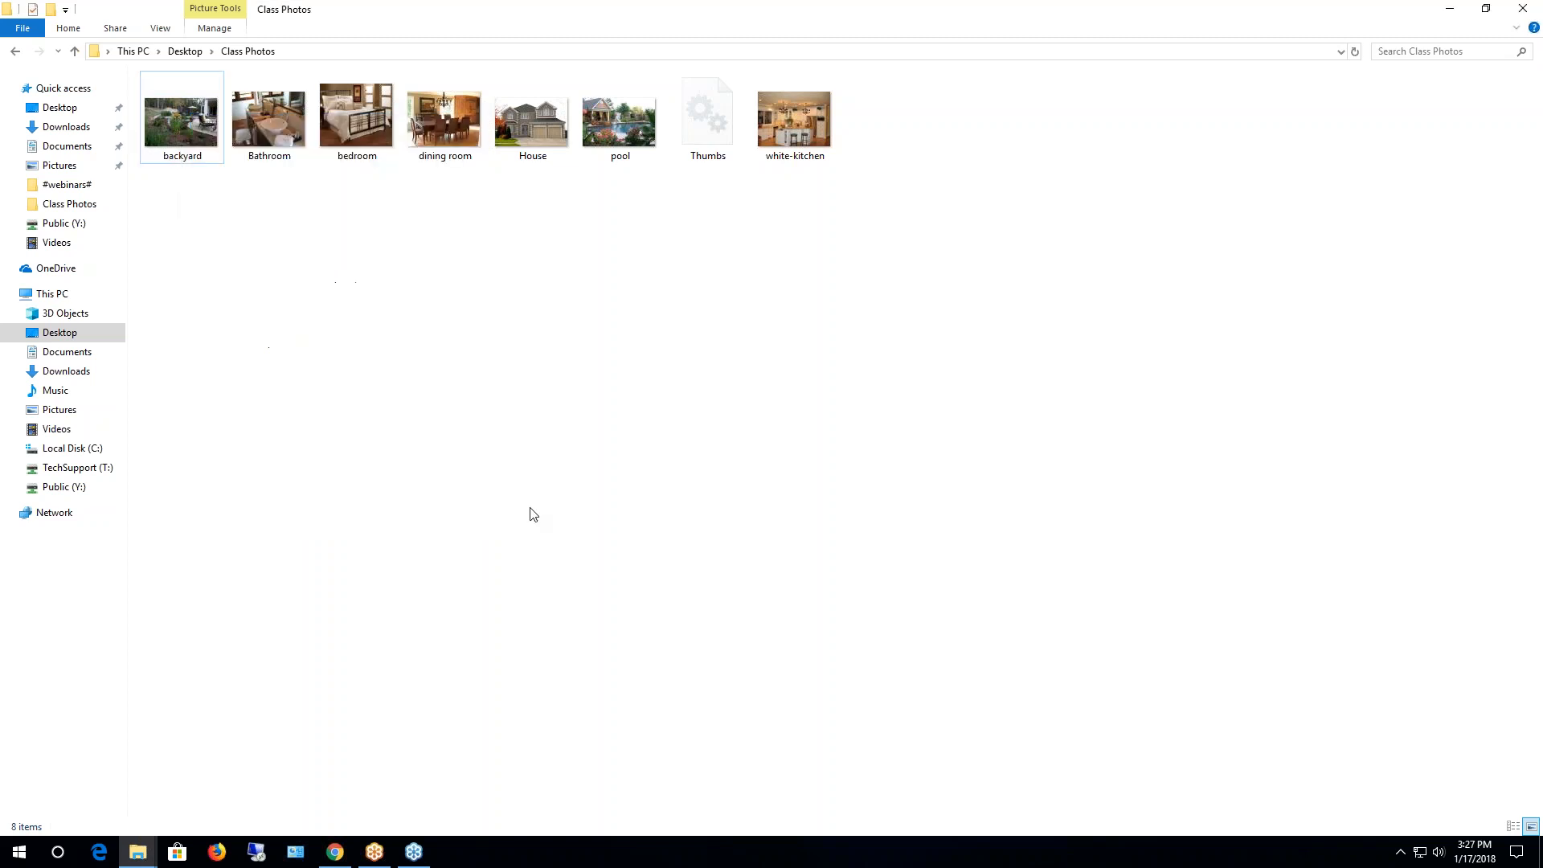
click(1521, 11)
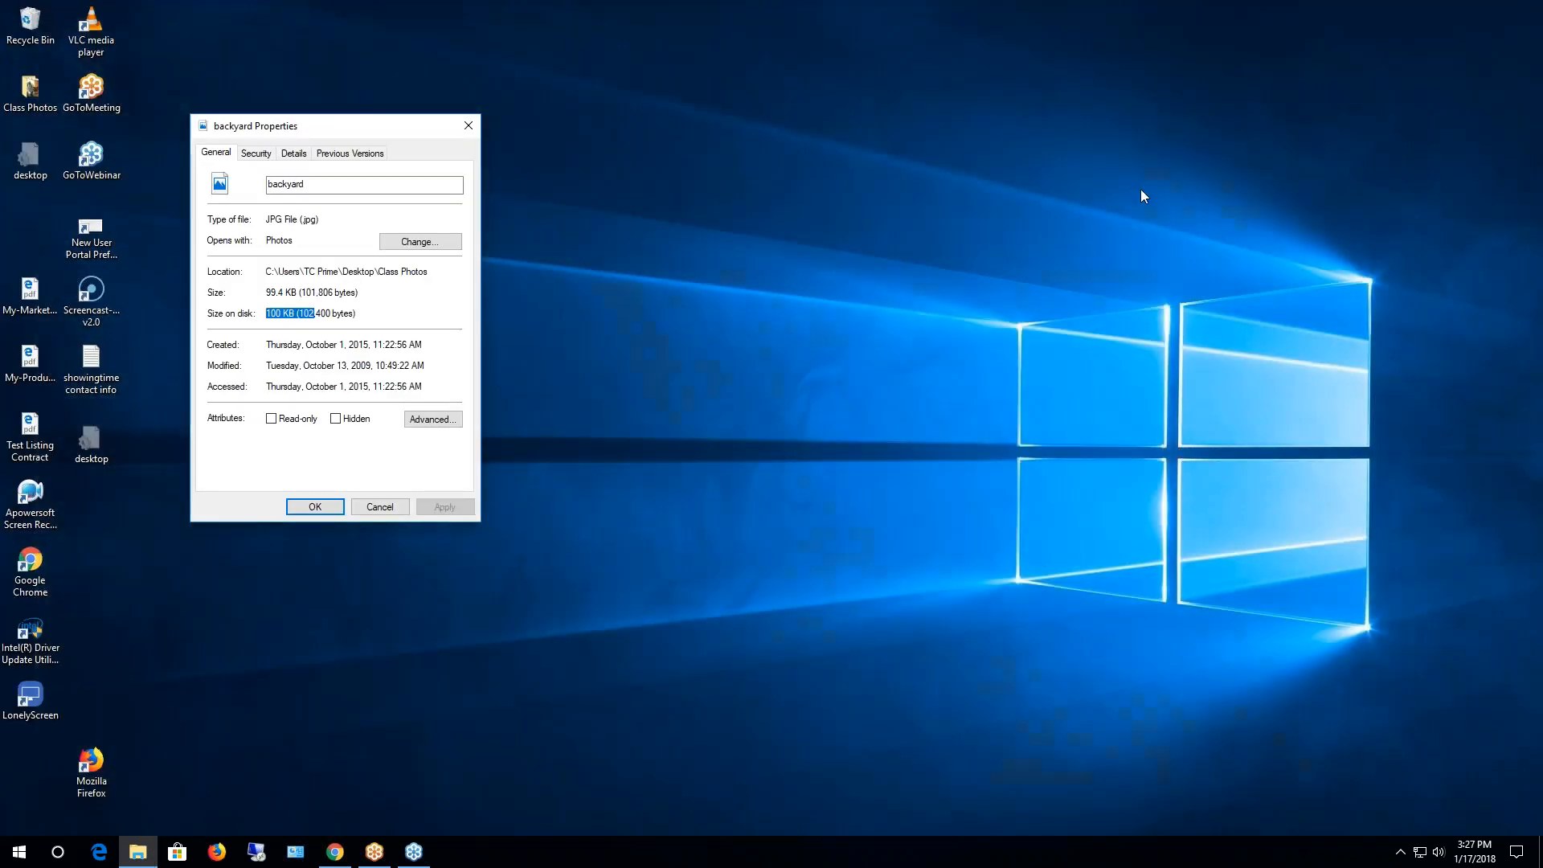
click(388, 501)
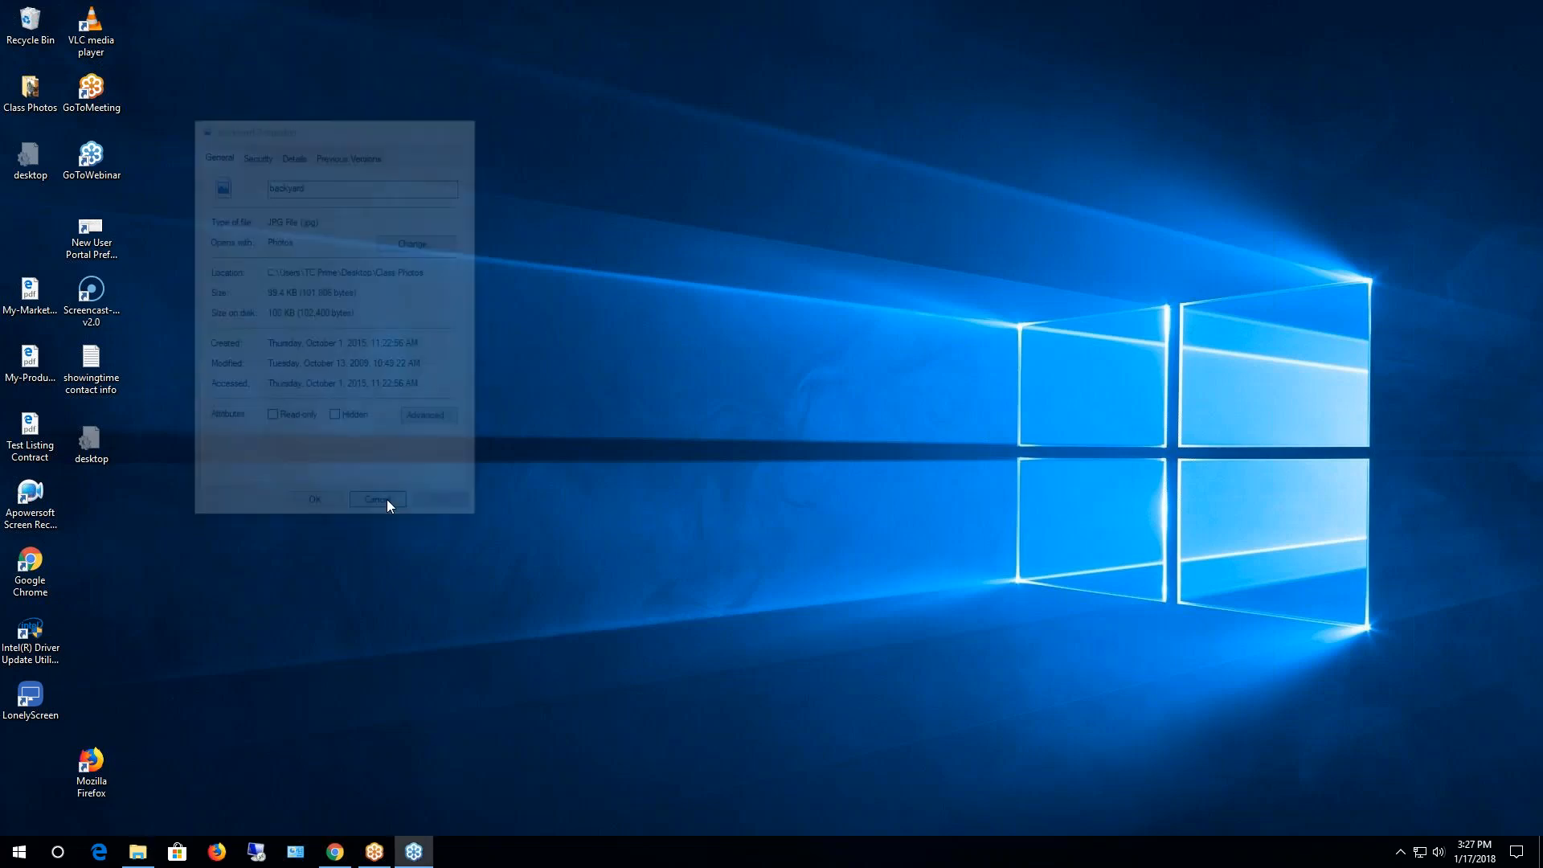
Switch to flexmls in Chrome and open the photos page of active listing 1563786 for changing.
click(336, 854)
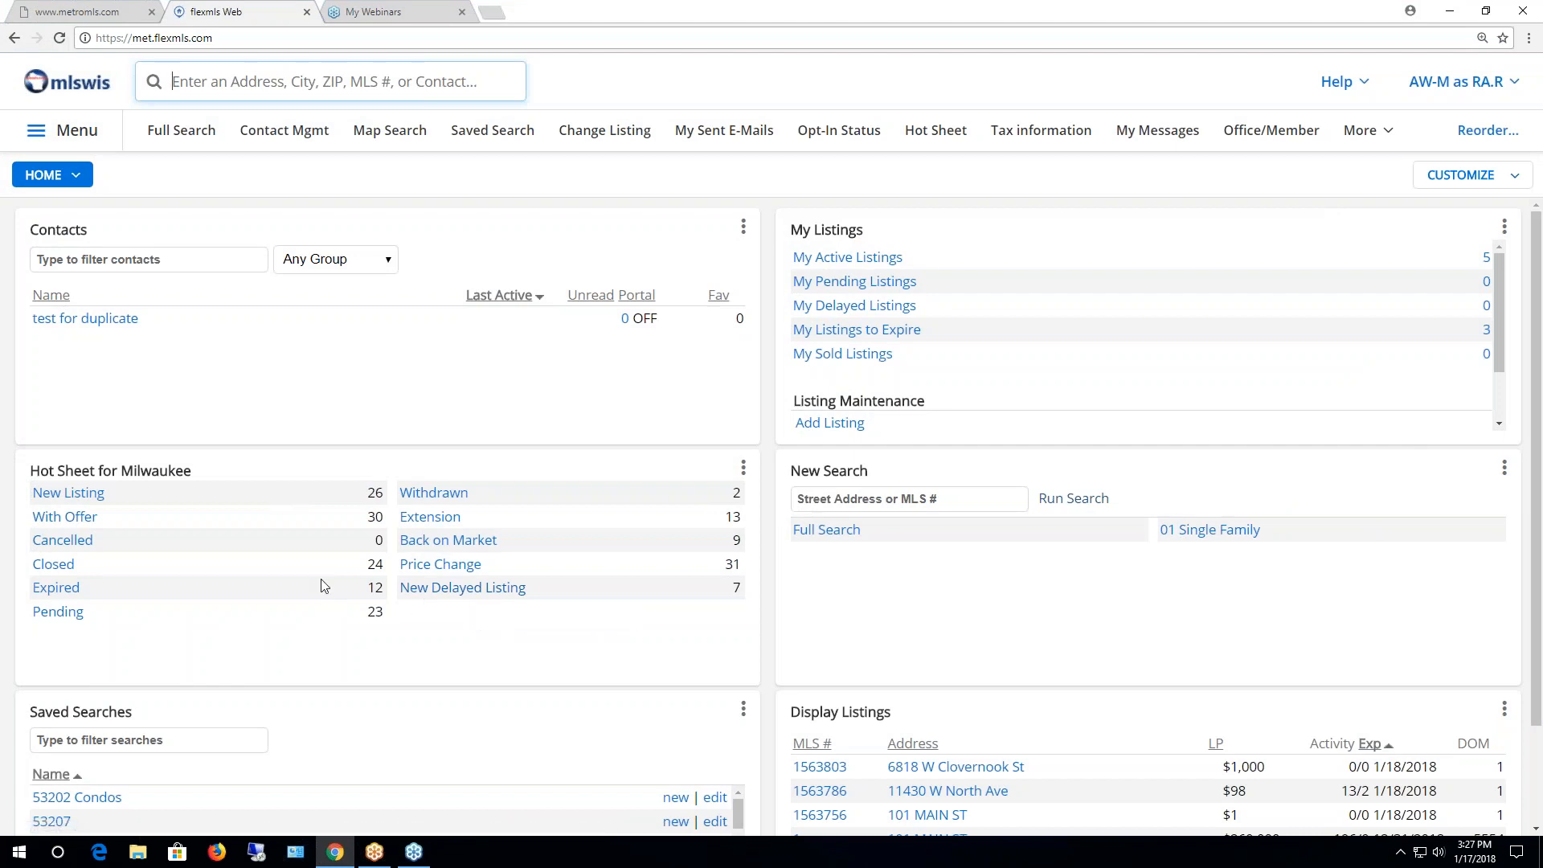
click(81, 133)
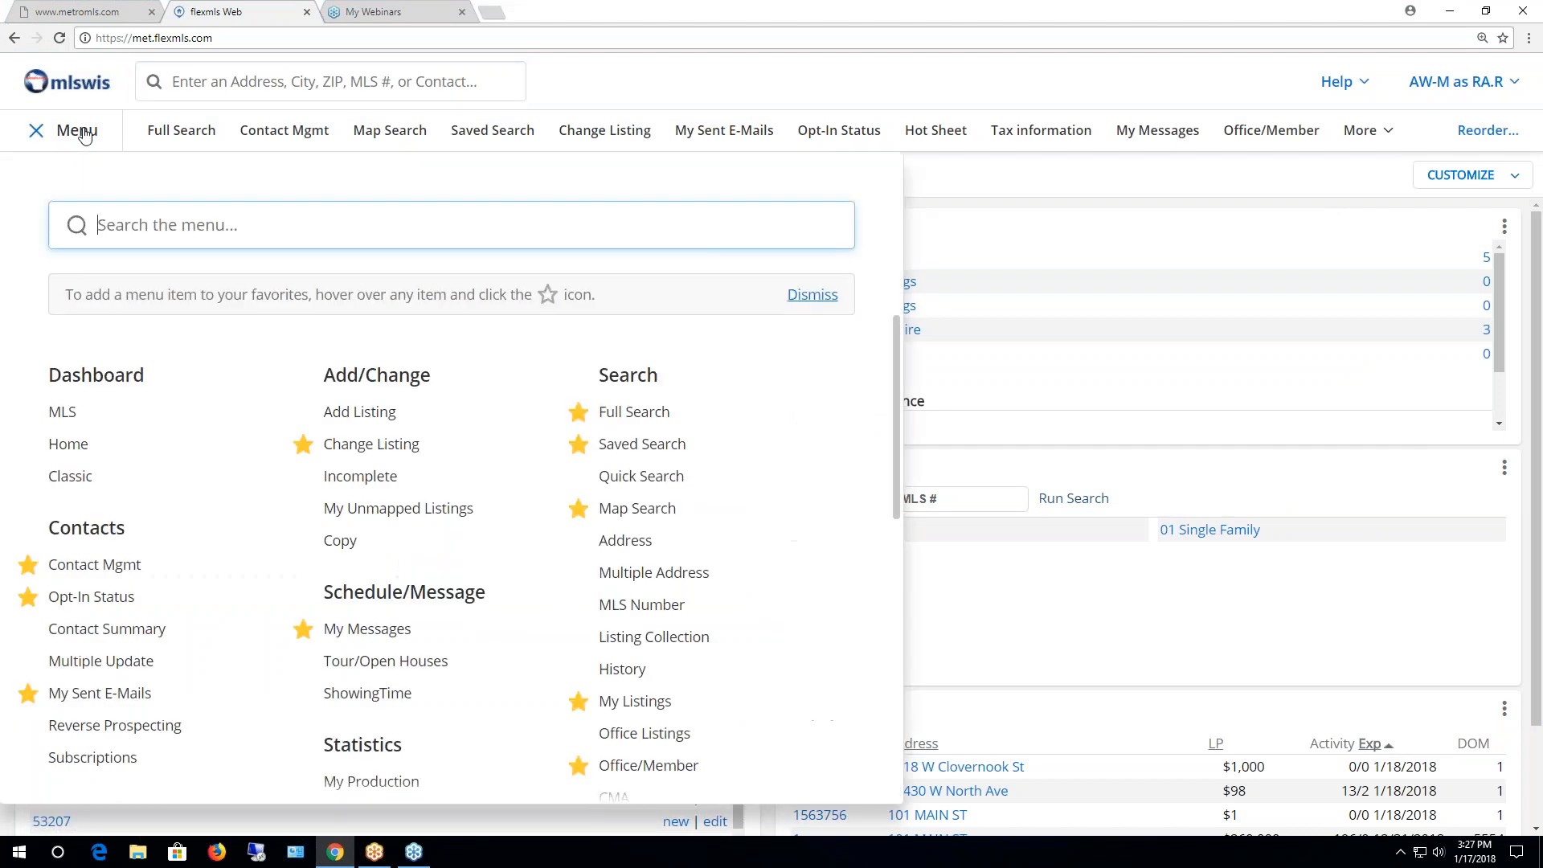
click(371, 444)
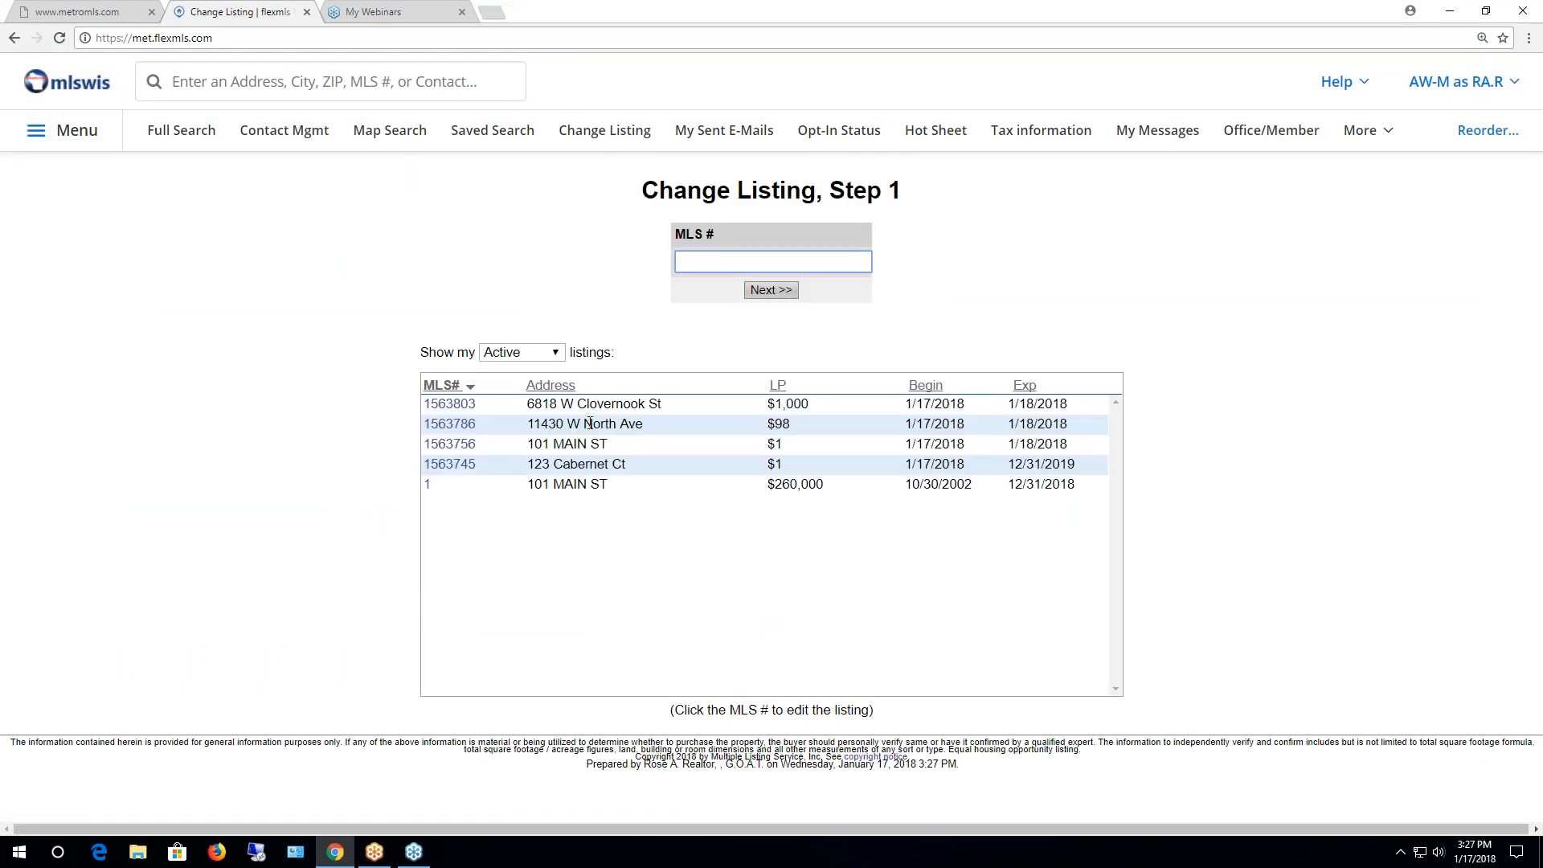
click(447, 426)
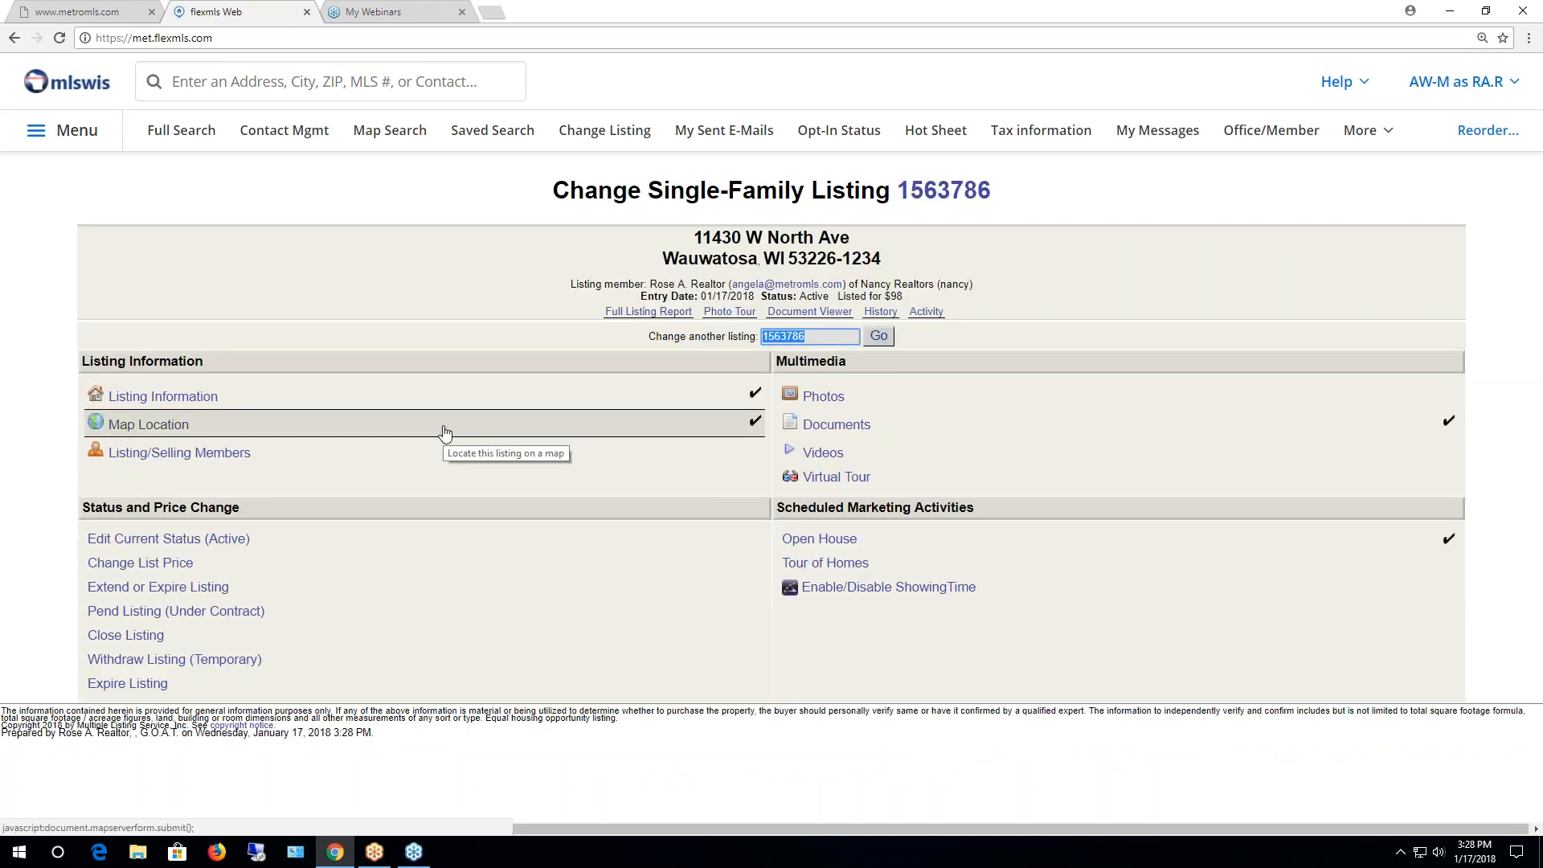
click(821, 397)
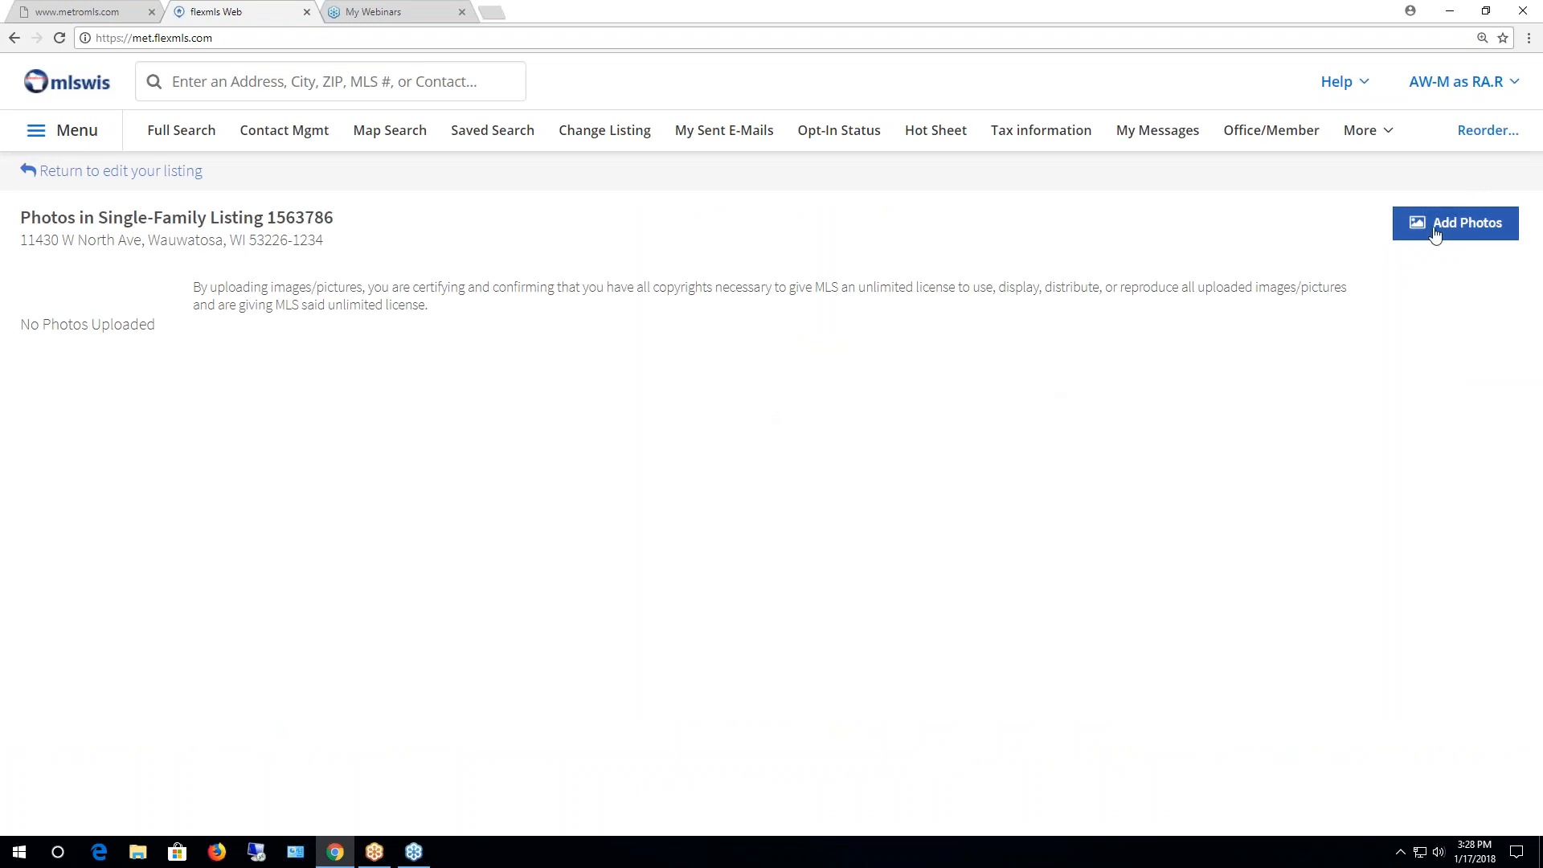
click(1441, 234)
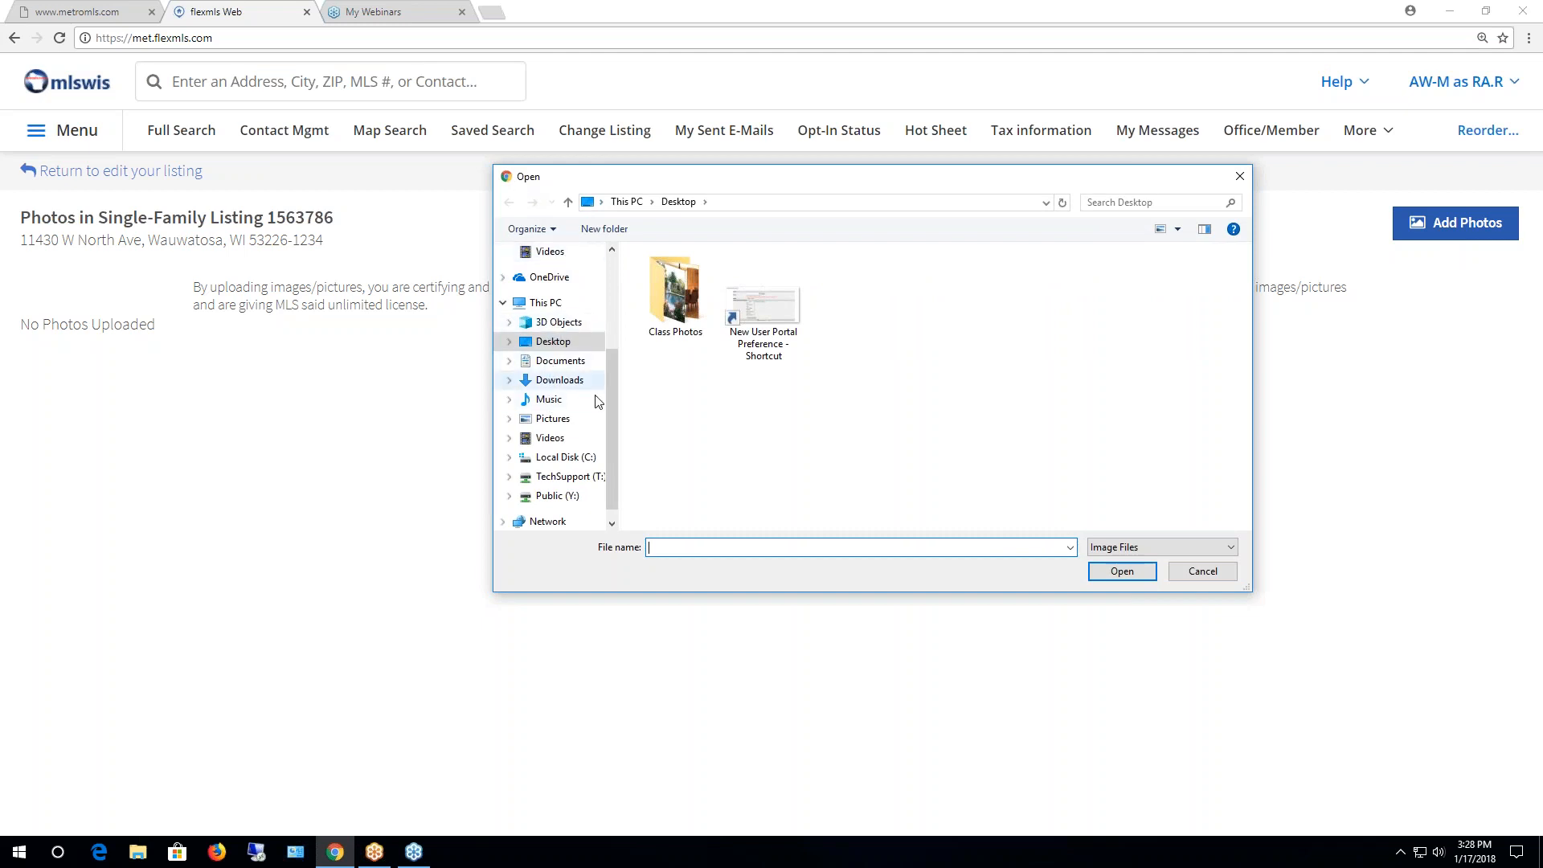
mouse_move(609, 413)
mouse_down()
mouse_move(615, 304)
mouse_move(616, 423)
mouse_move(608, 413)
mouse_up()
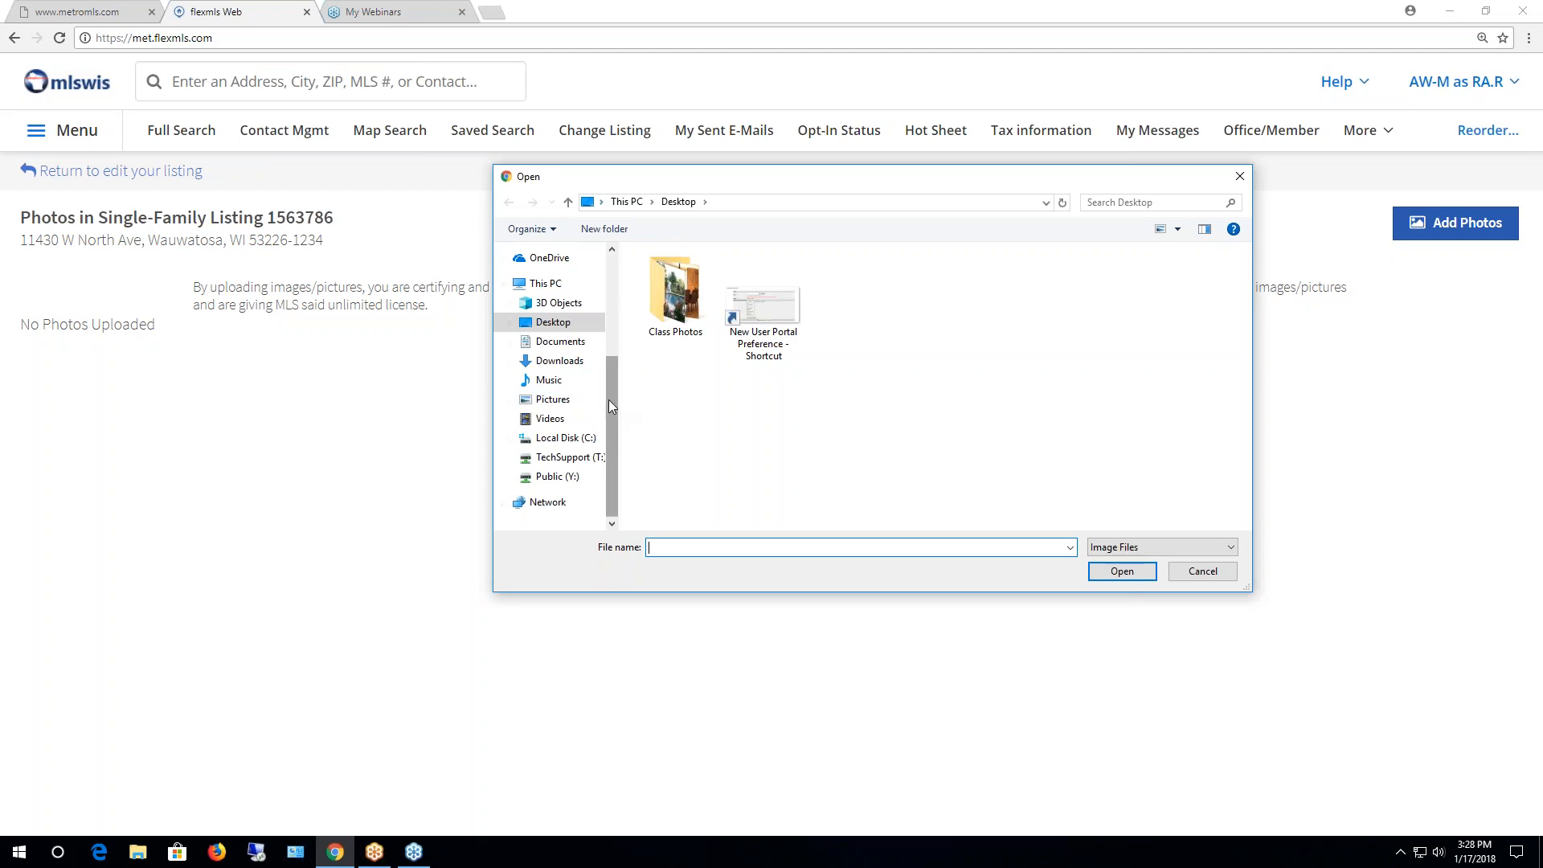
drag(609, 406, 609, 378)
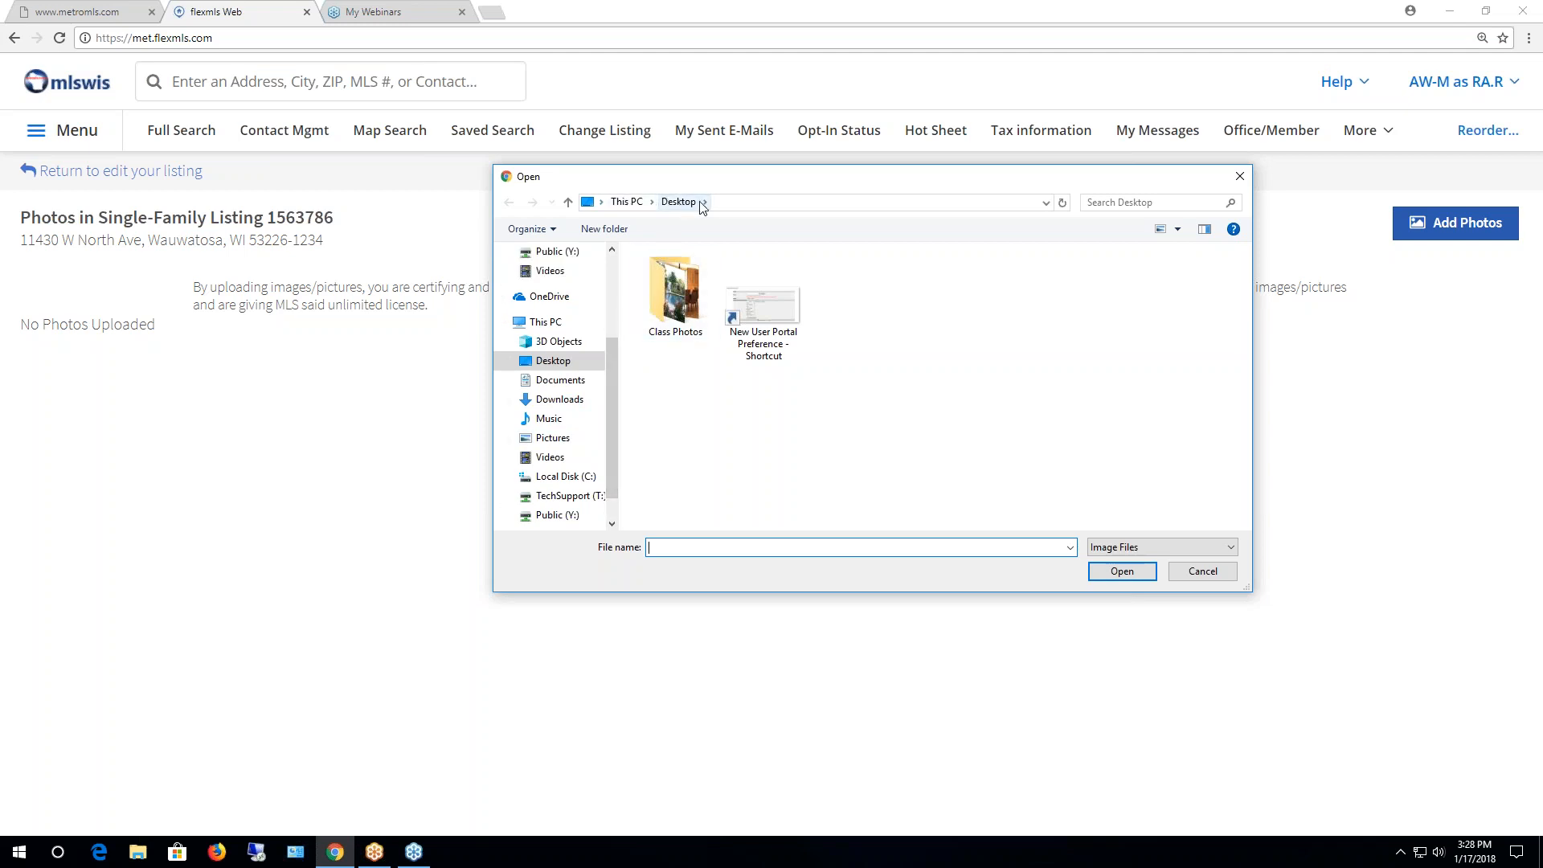
double_click(679, 300)
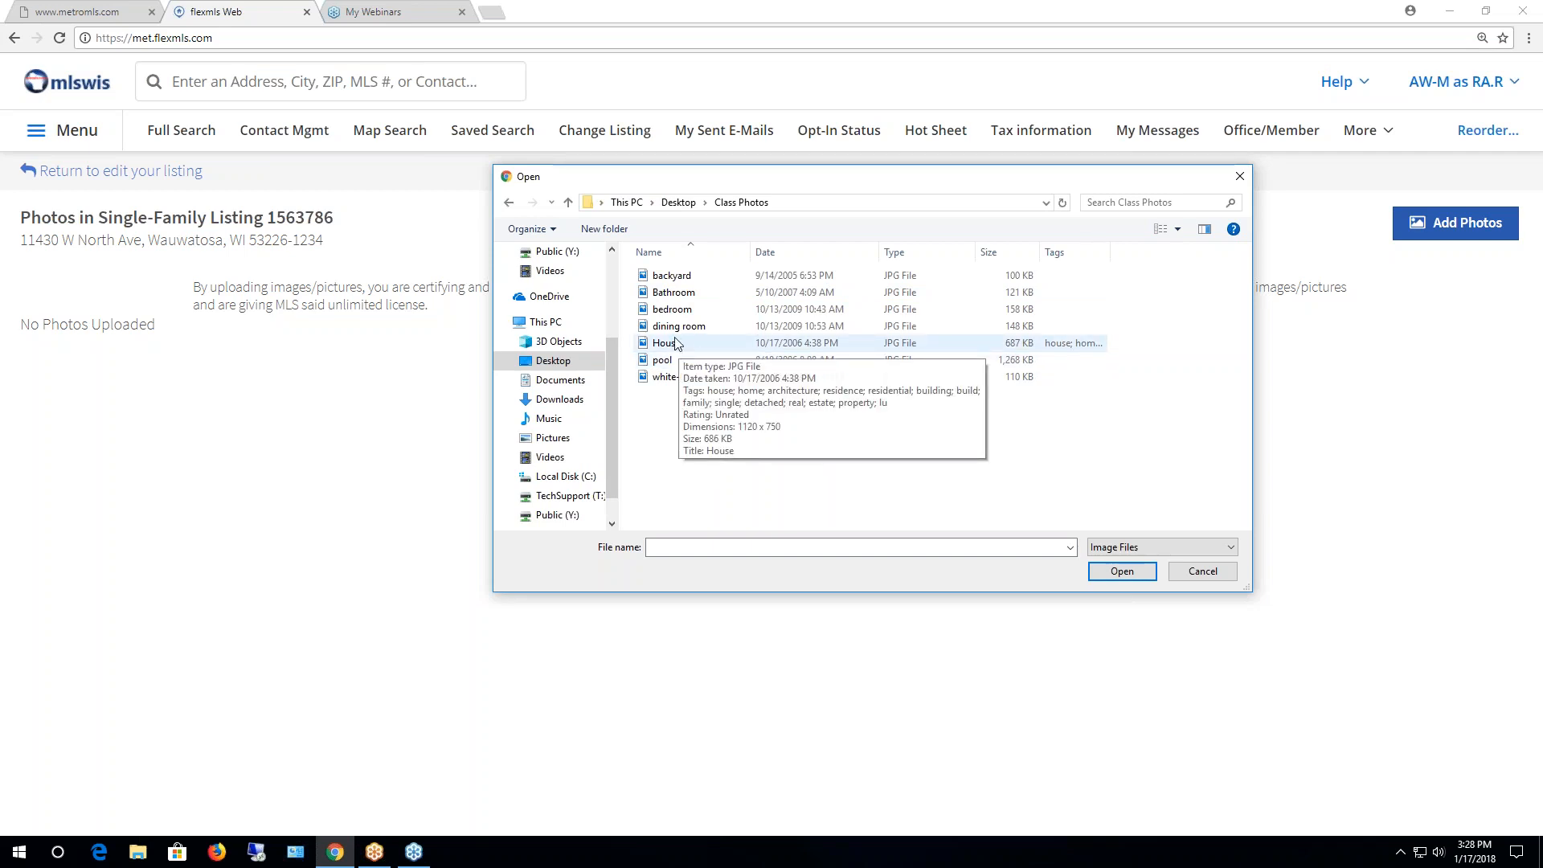
click(675, 278)
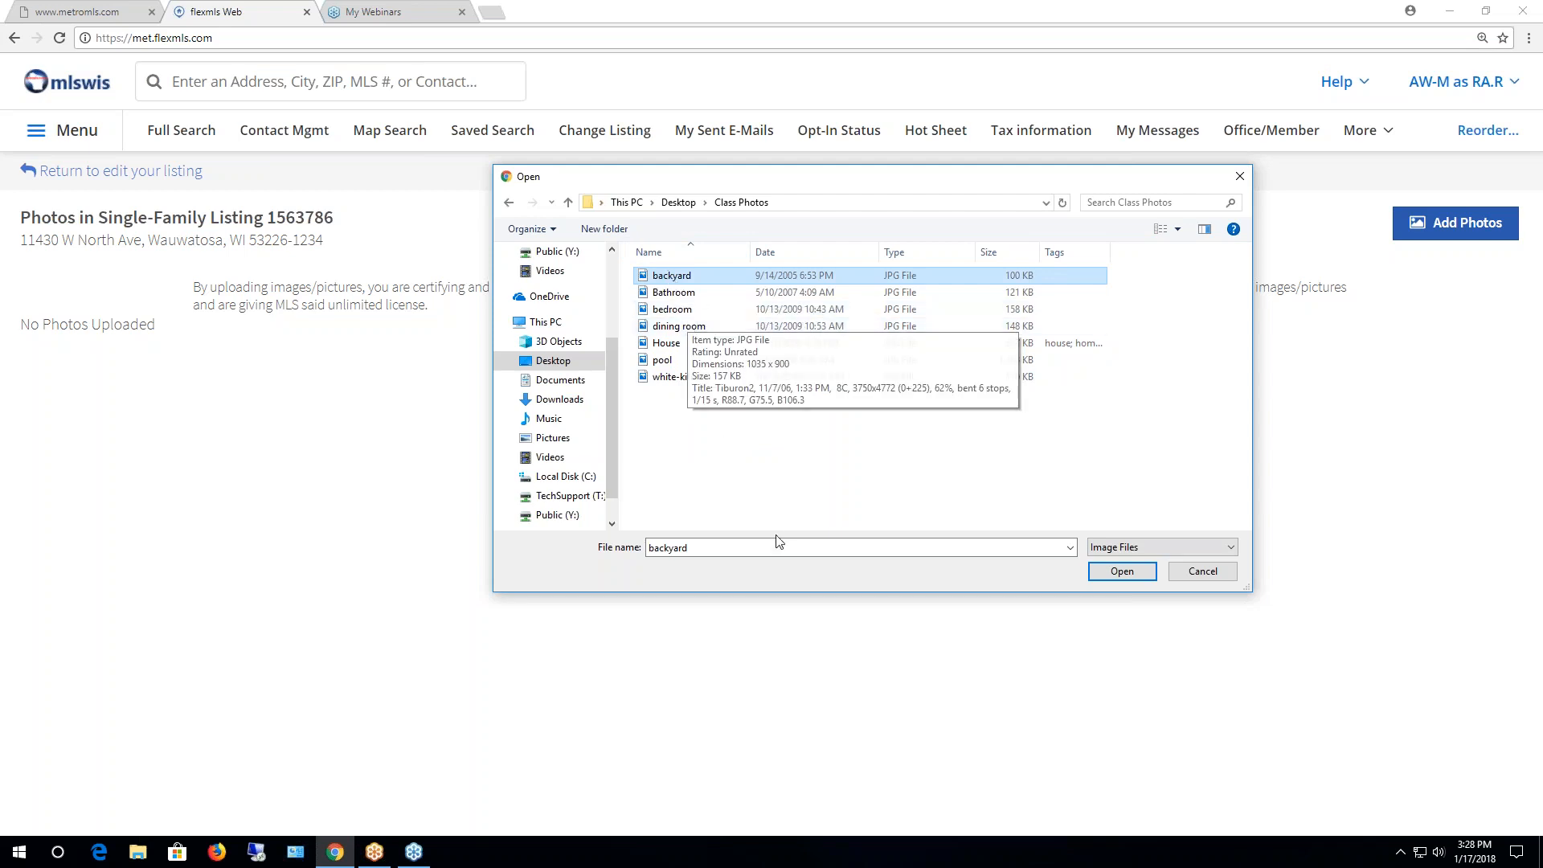
shift+click(680, 377)
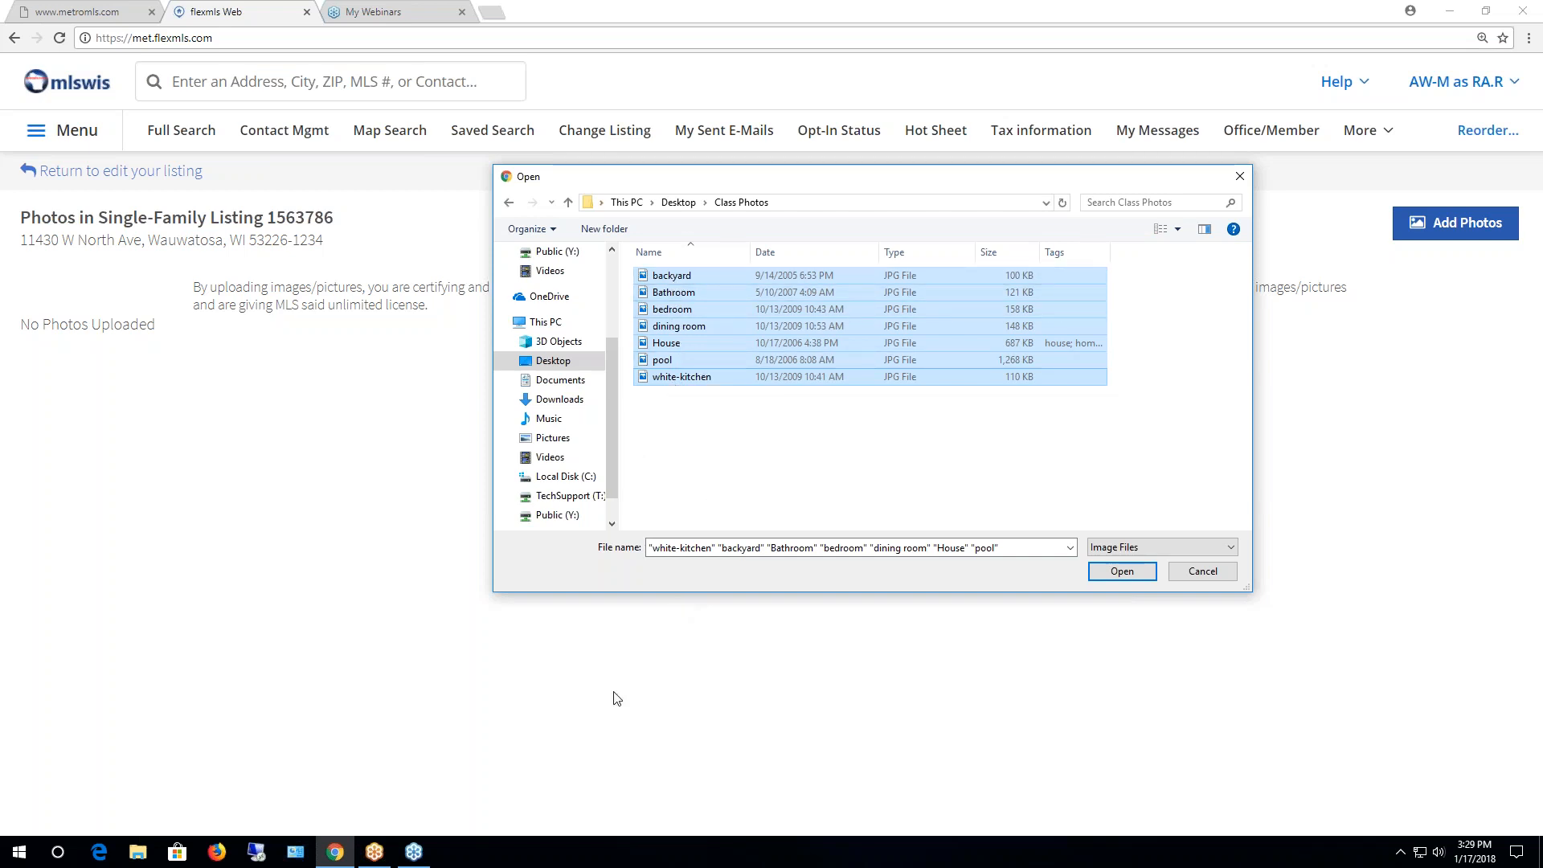
click(1205, 571)
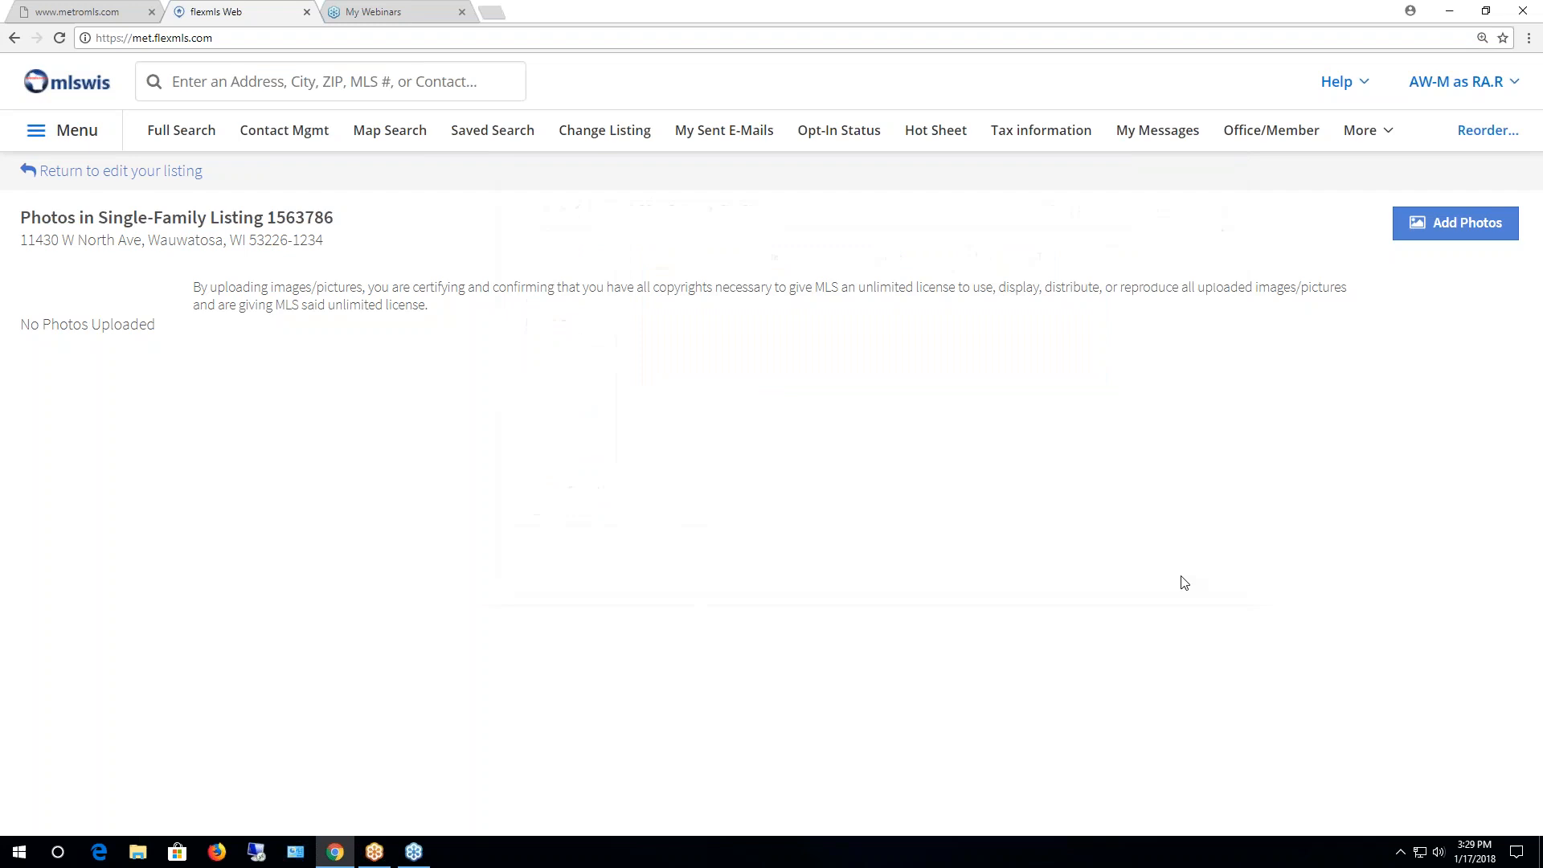
Start adding photos to the listing and select white-kitchen, dining room and backyard in the Class Photos folder.
click(1438, 229)
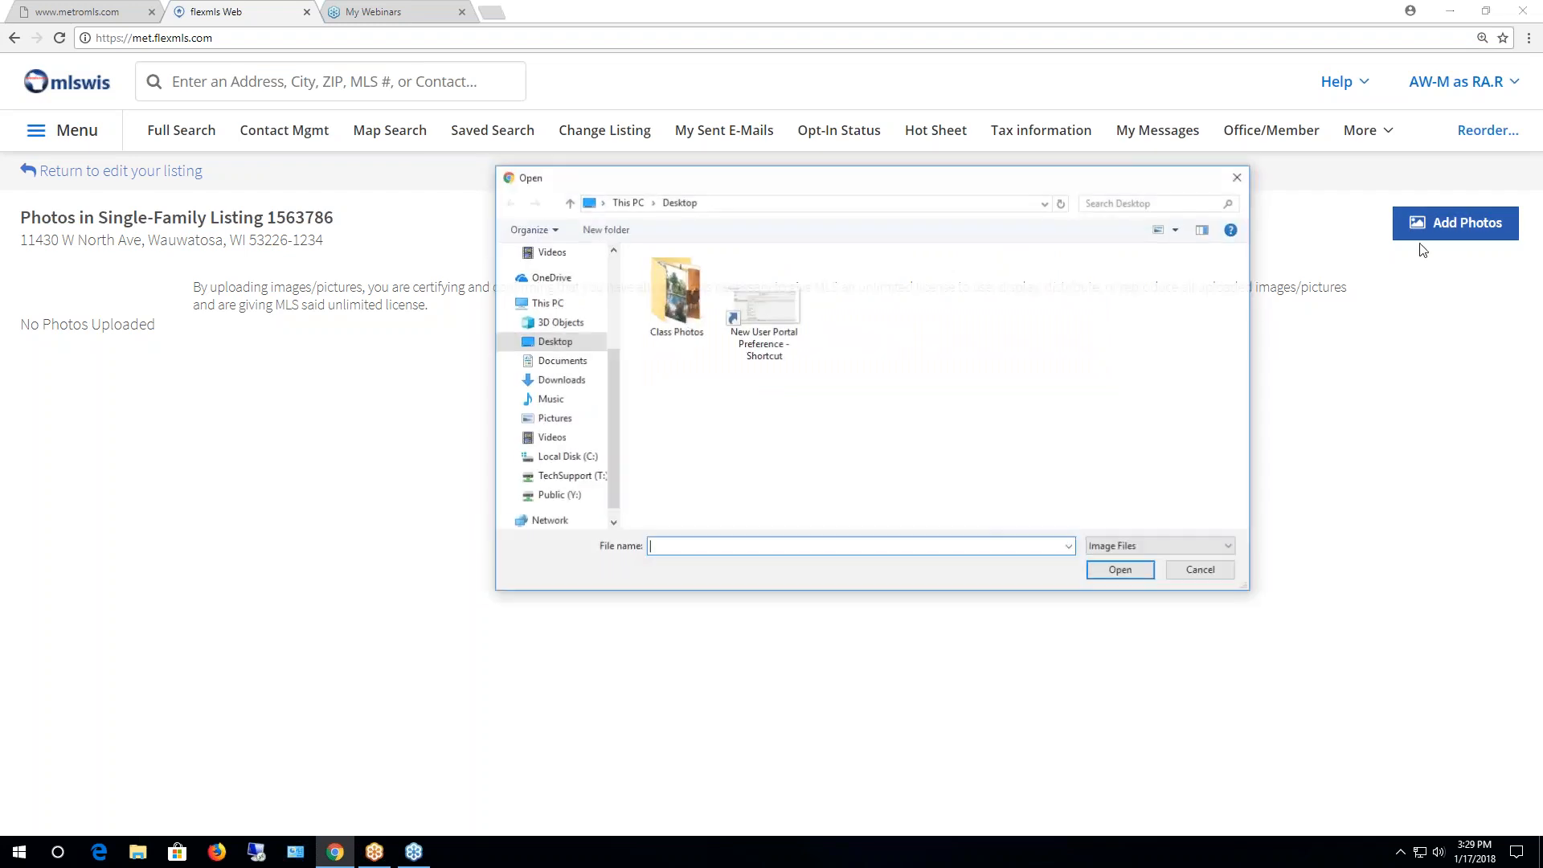
double_click(661, 281)
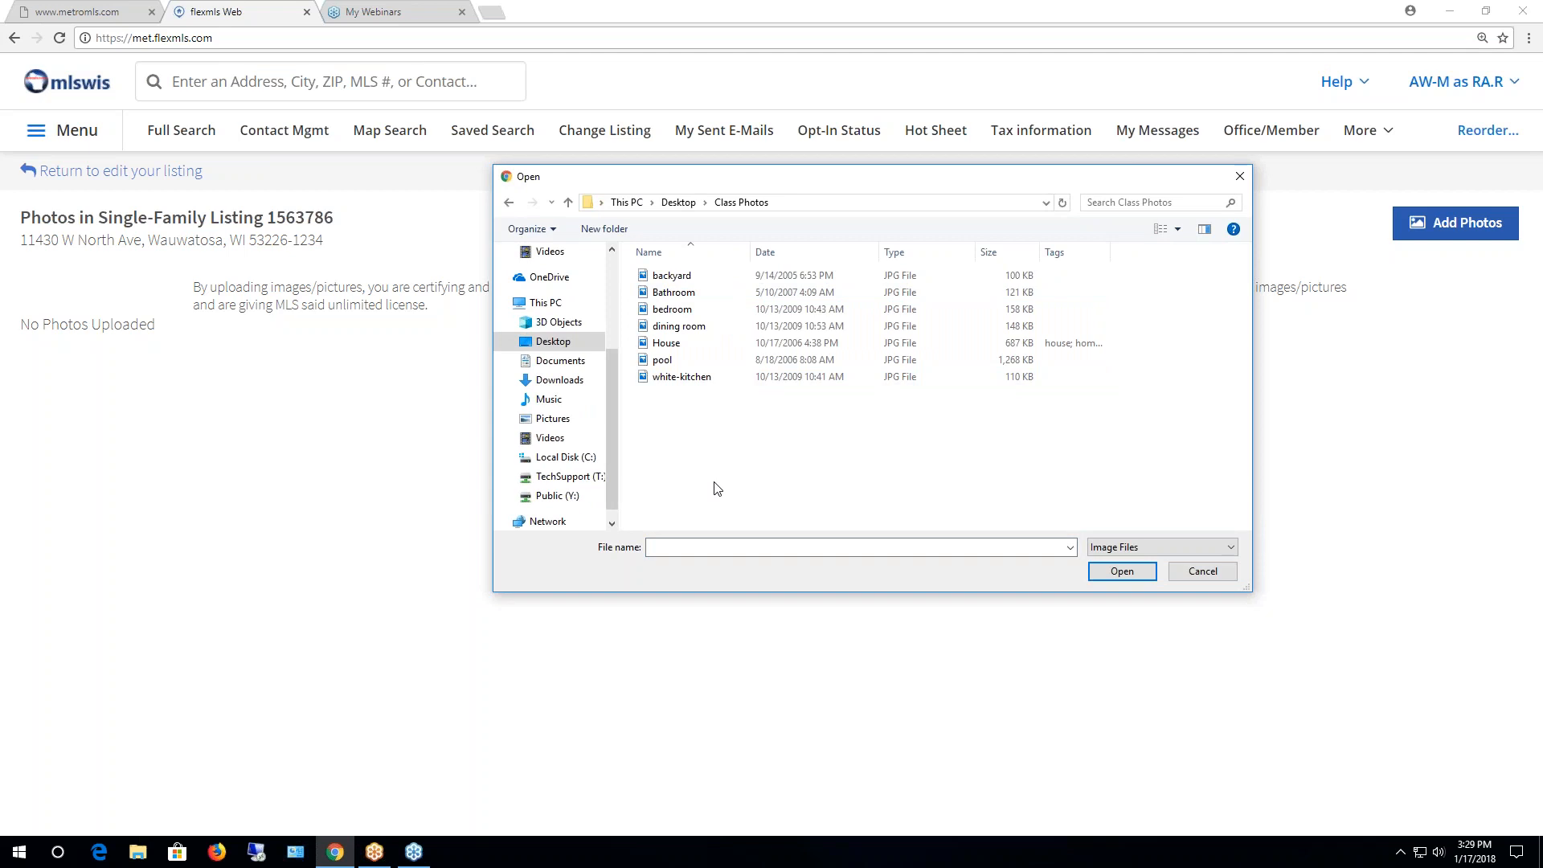
click(693, 378)
ctrl+click(685, 328)
ctrl+click(672, 276)
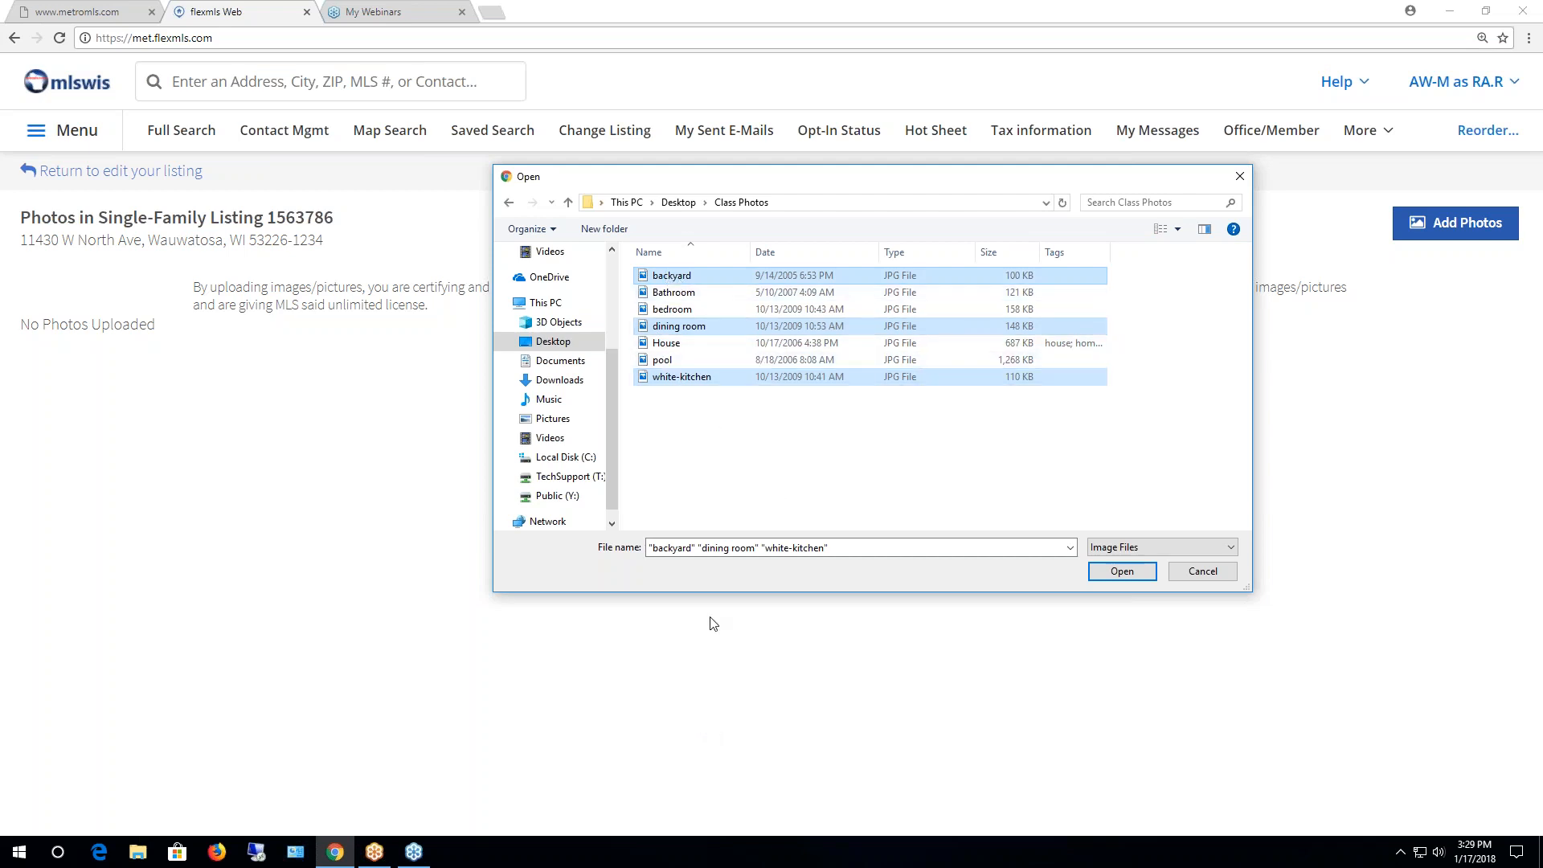
Show the files as thumbnails, add Bathroom, bedroom, House and pool to the selection, and upload the selected photos.
click(1161, 231)
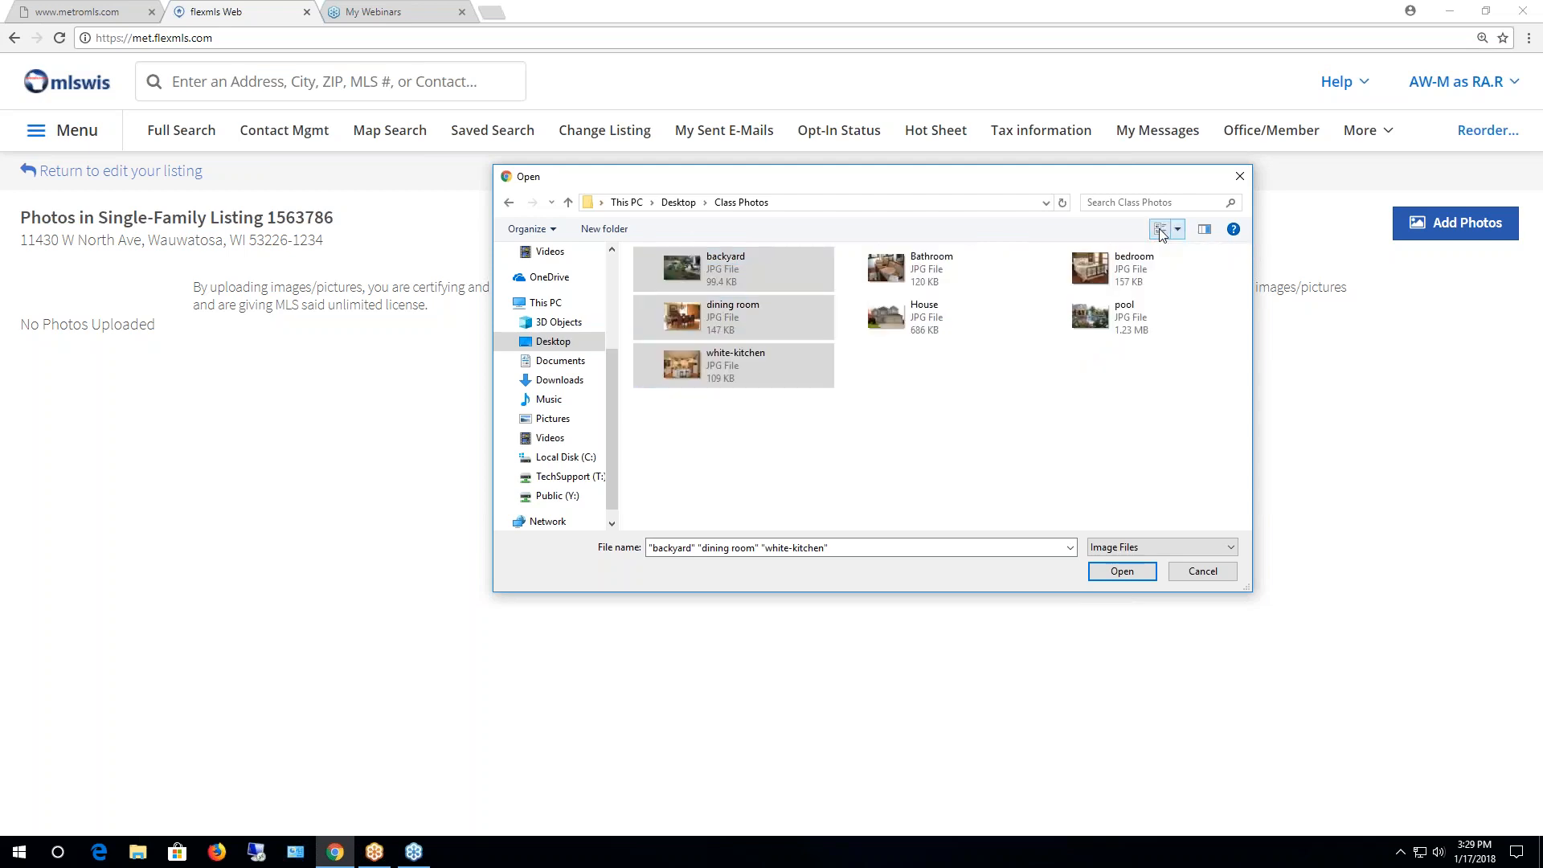
click(1177, 230)
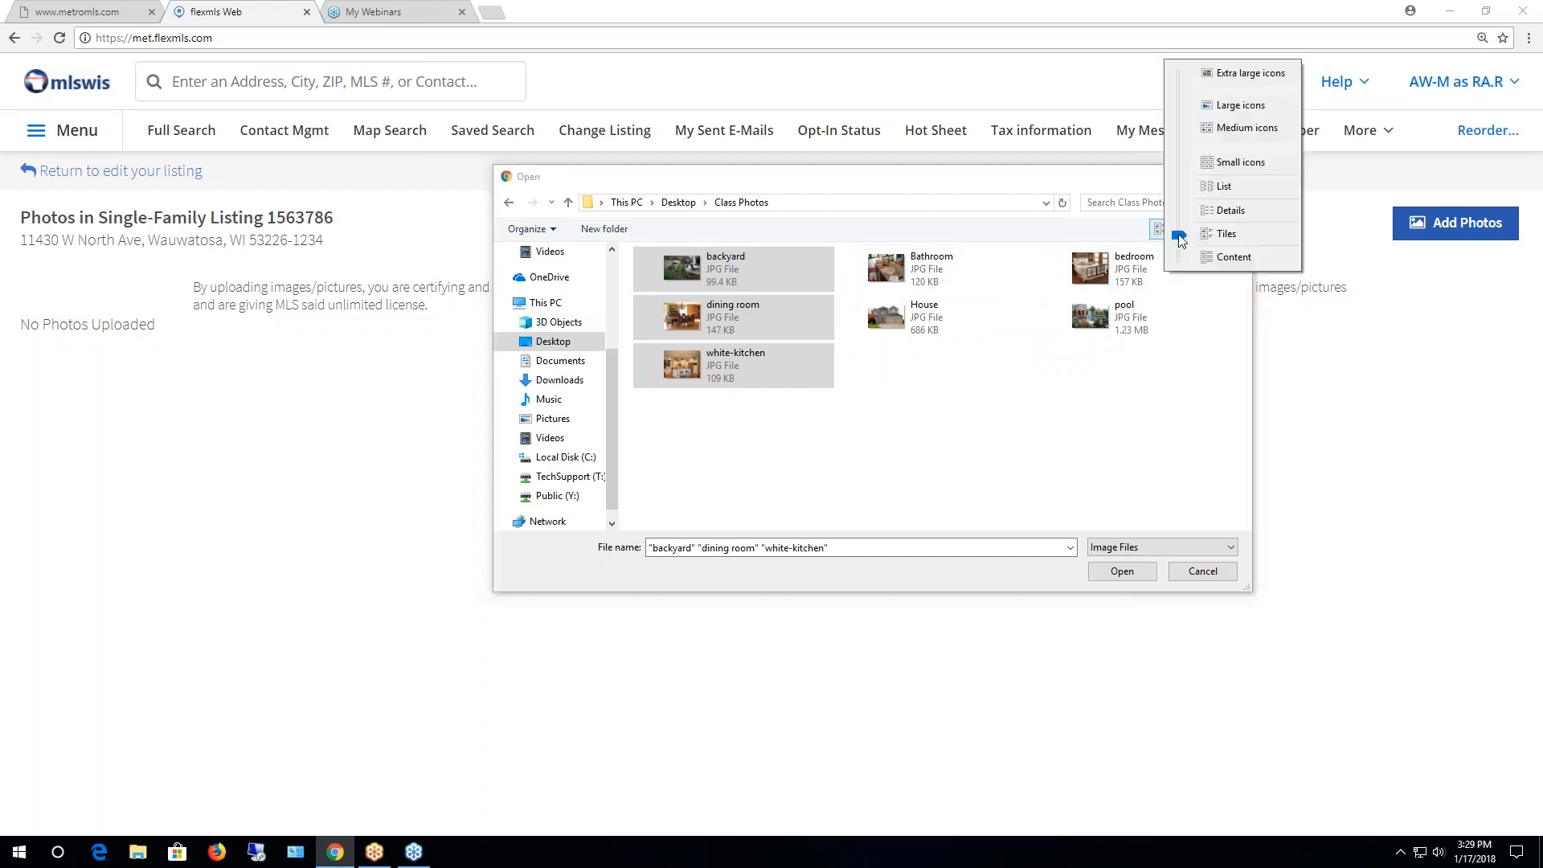
drag(1179, 234, 1223, 112)
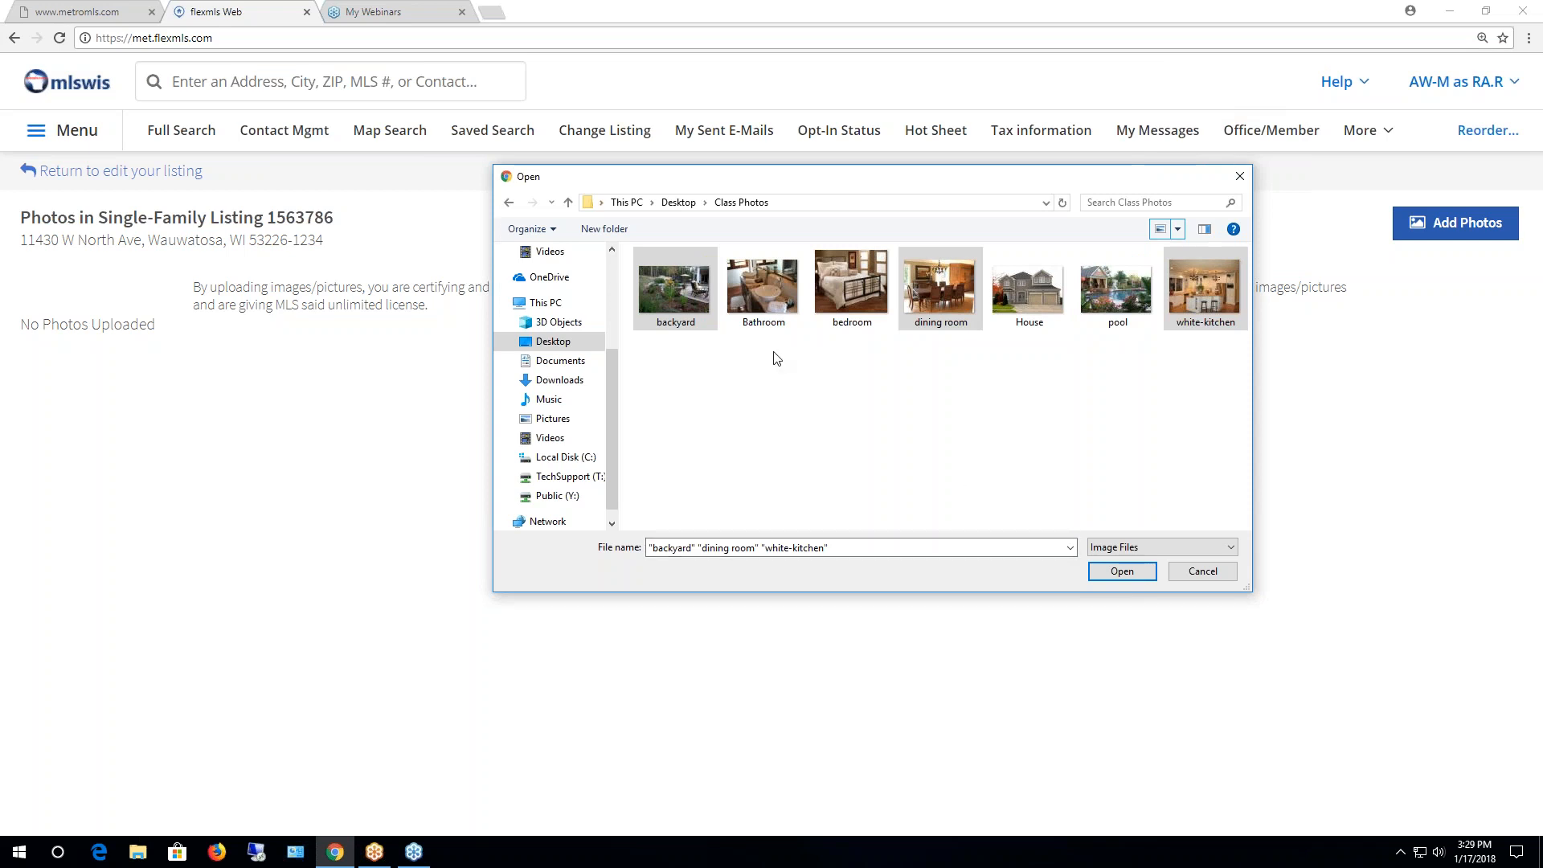
ctrl+click(780, 292)
ctrl+click(848, 291)
ctrl+click(1010, 292)
ctrl+click(1117, 291)
click(1128, 573)
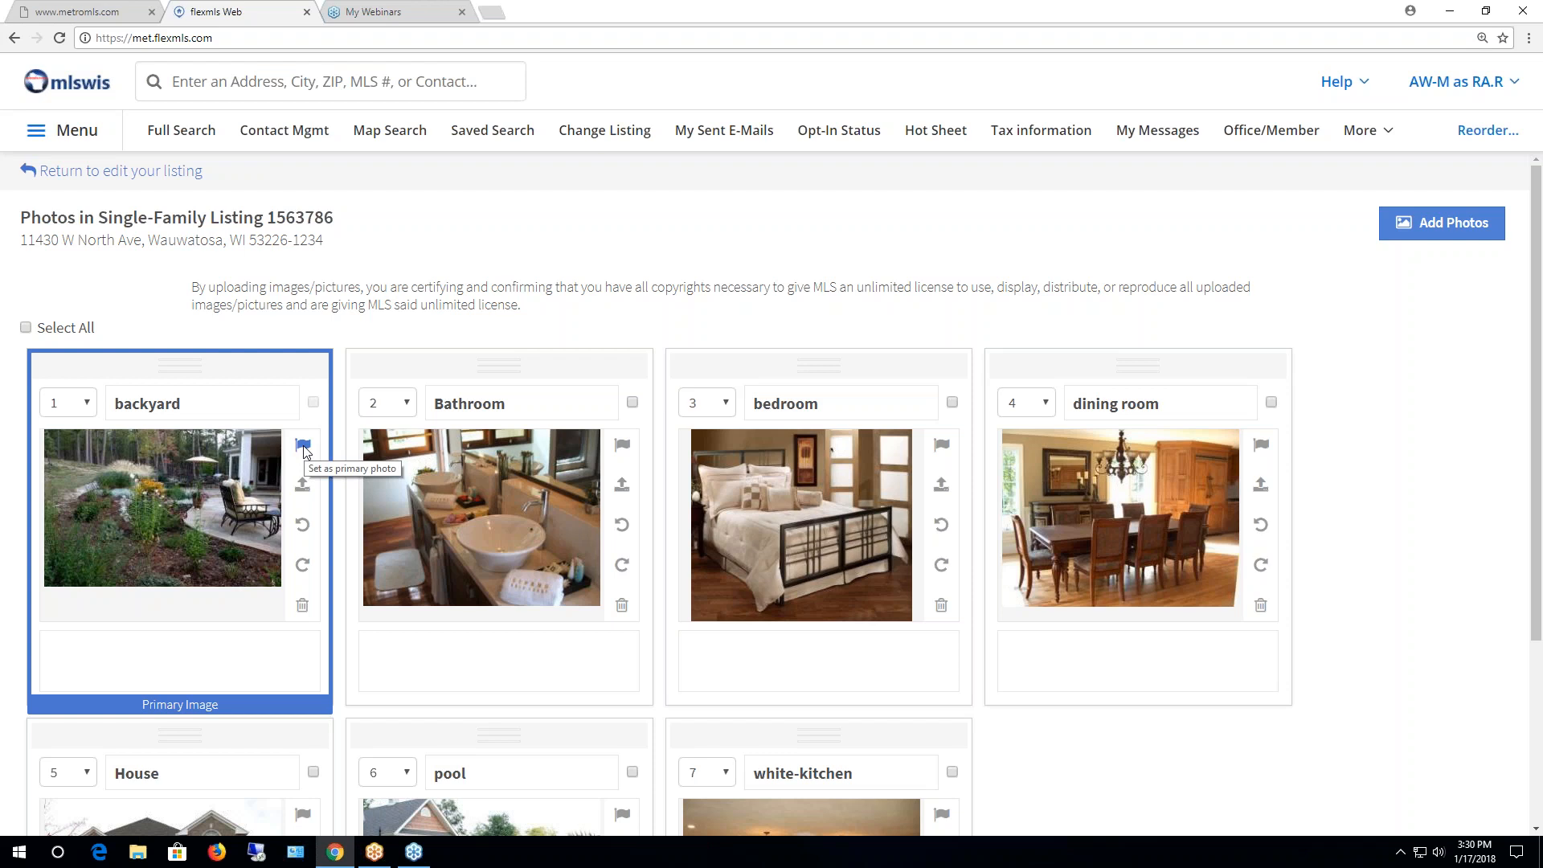
Move the House photo to the first position, ahead of backyard, and set it as the primary photo.
scroll(302, 445, down, 3)
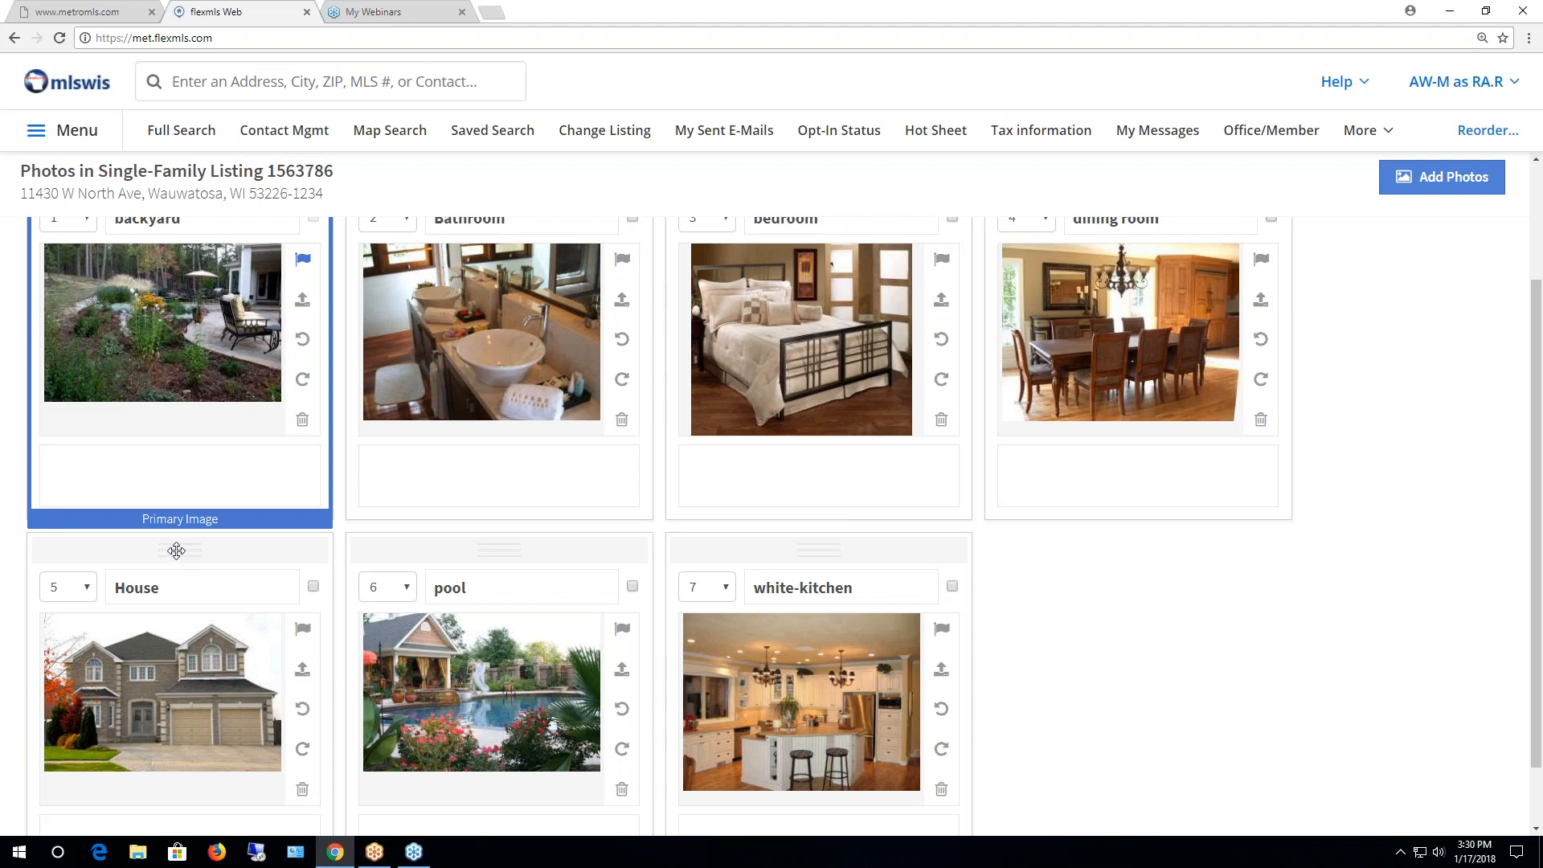
drag(174, 550, 174, 240)
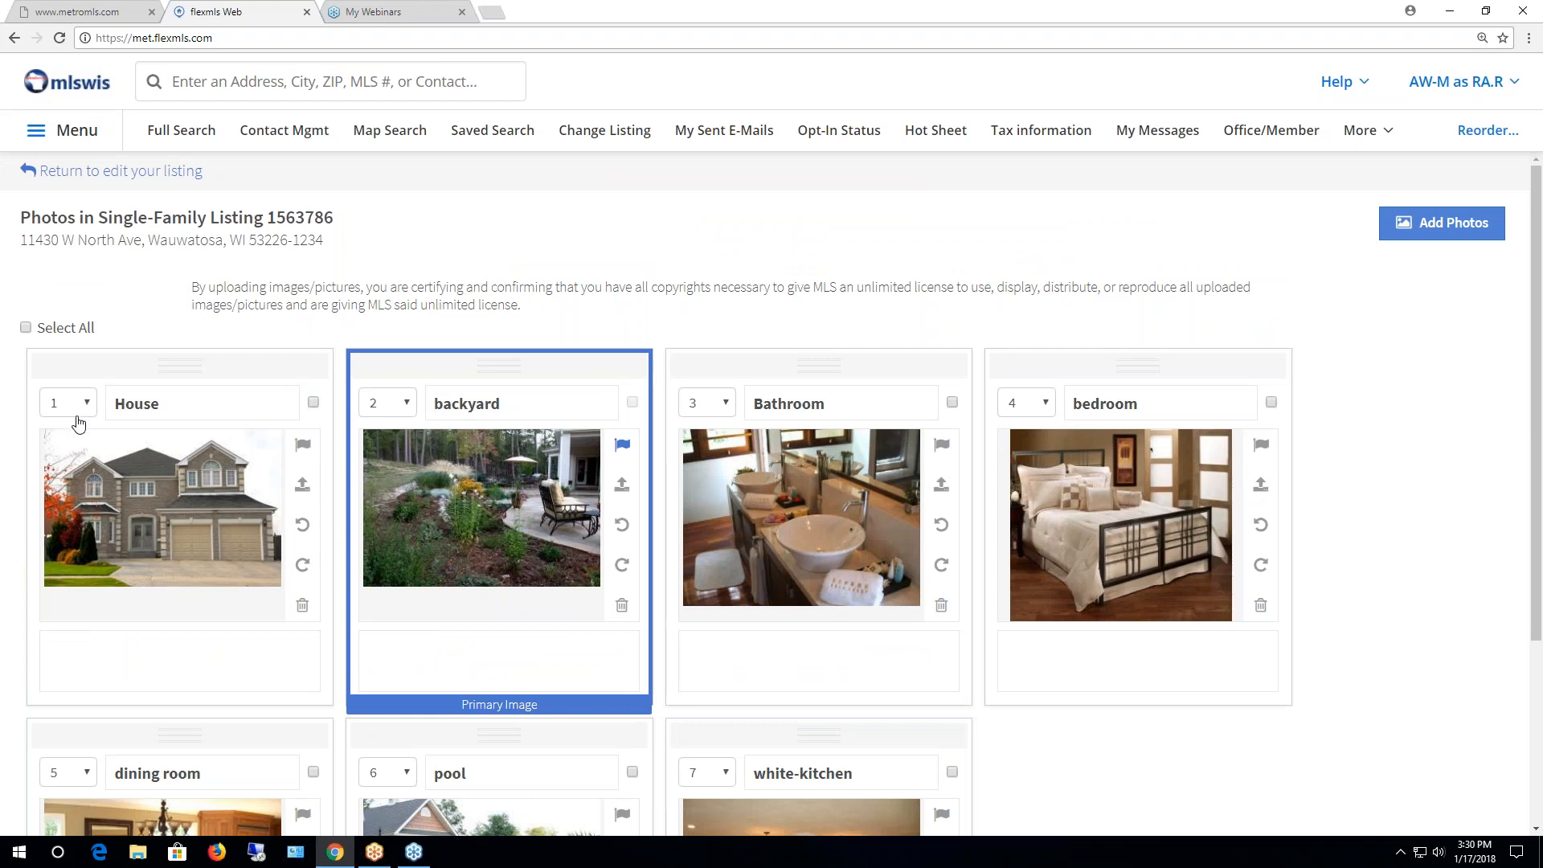
click(302, 445)
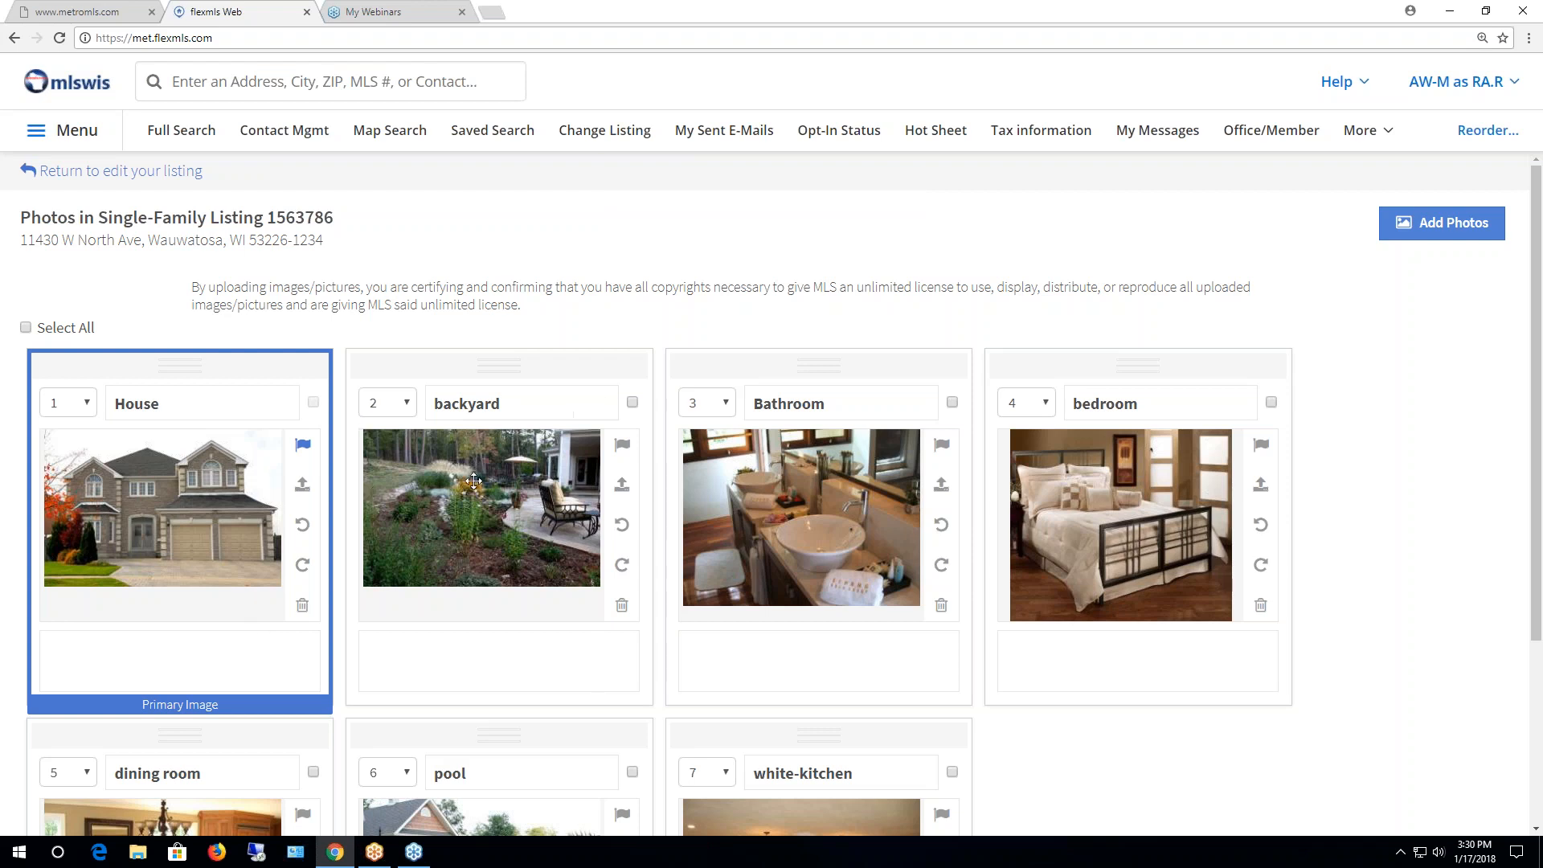
scroll(647, 624, down, 1)
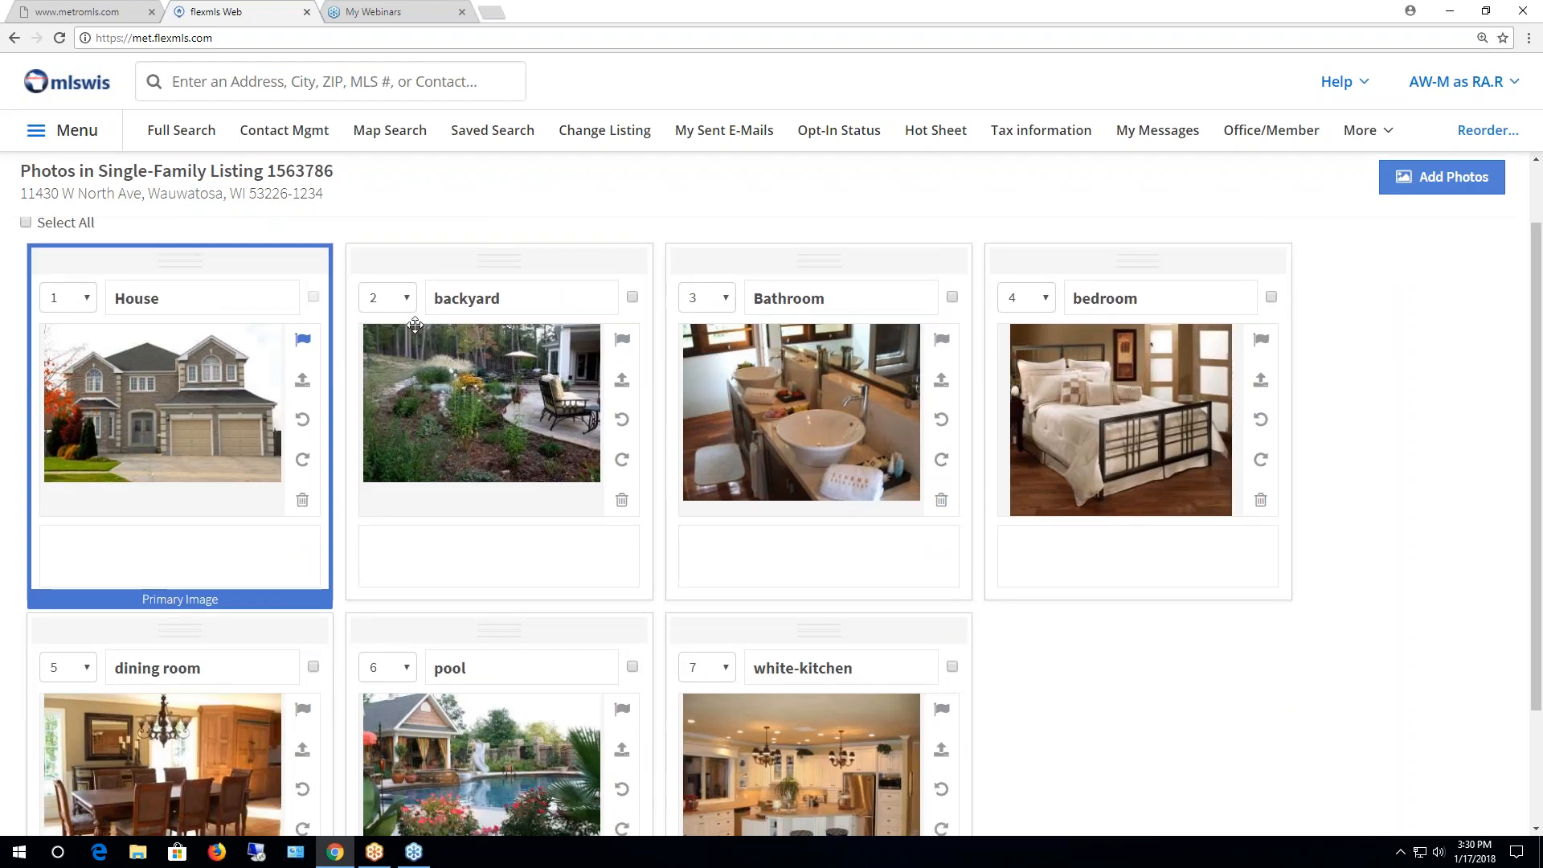
Move the backyard photo to position 7 and the pool photo to position 6 in the listing's photo order.
click(407, 298)
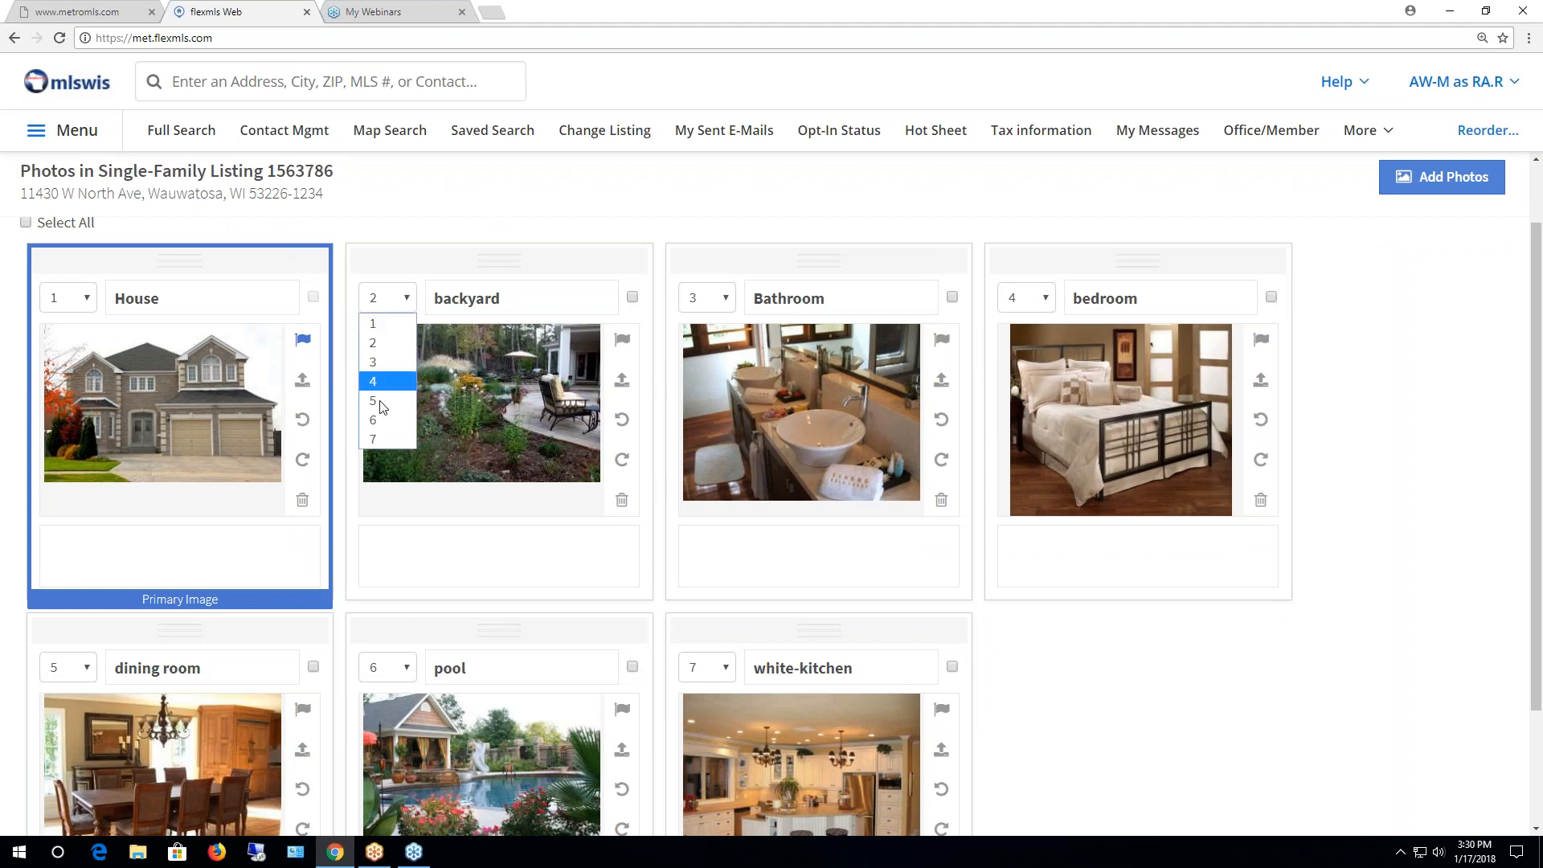
click(377, 439)
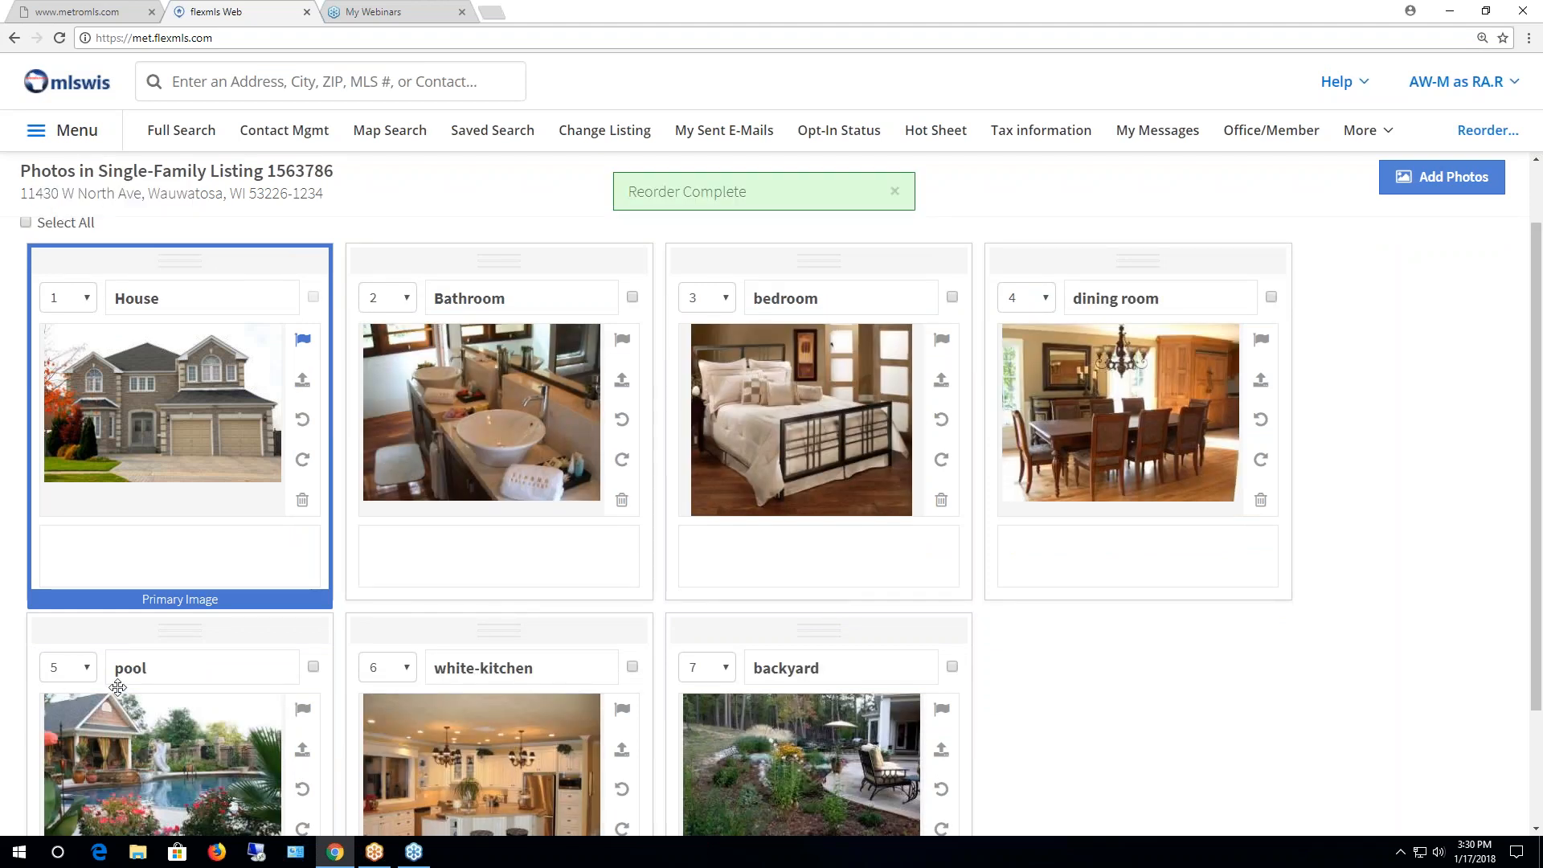
click(86, 668)
click(56, 789)
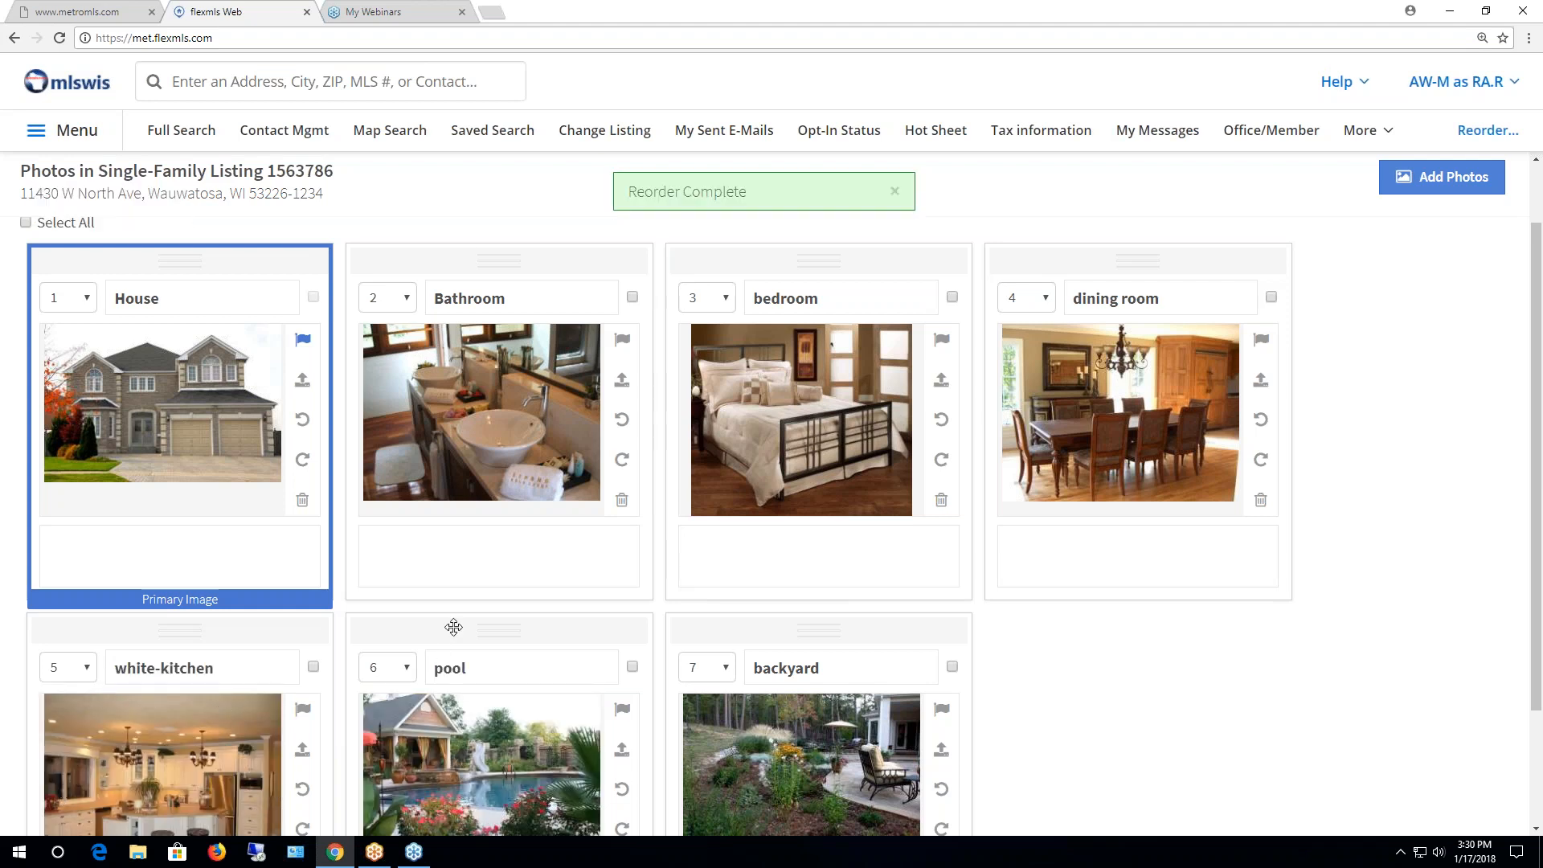
Move the dining room photo to position 3, and the Bathroom photo from position 2 to position 4.
click(1047, 299)
click(1026, 363)
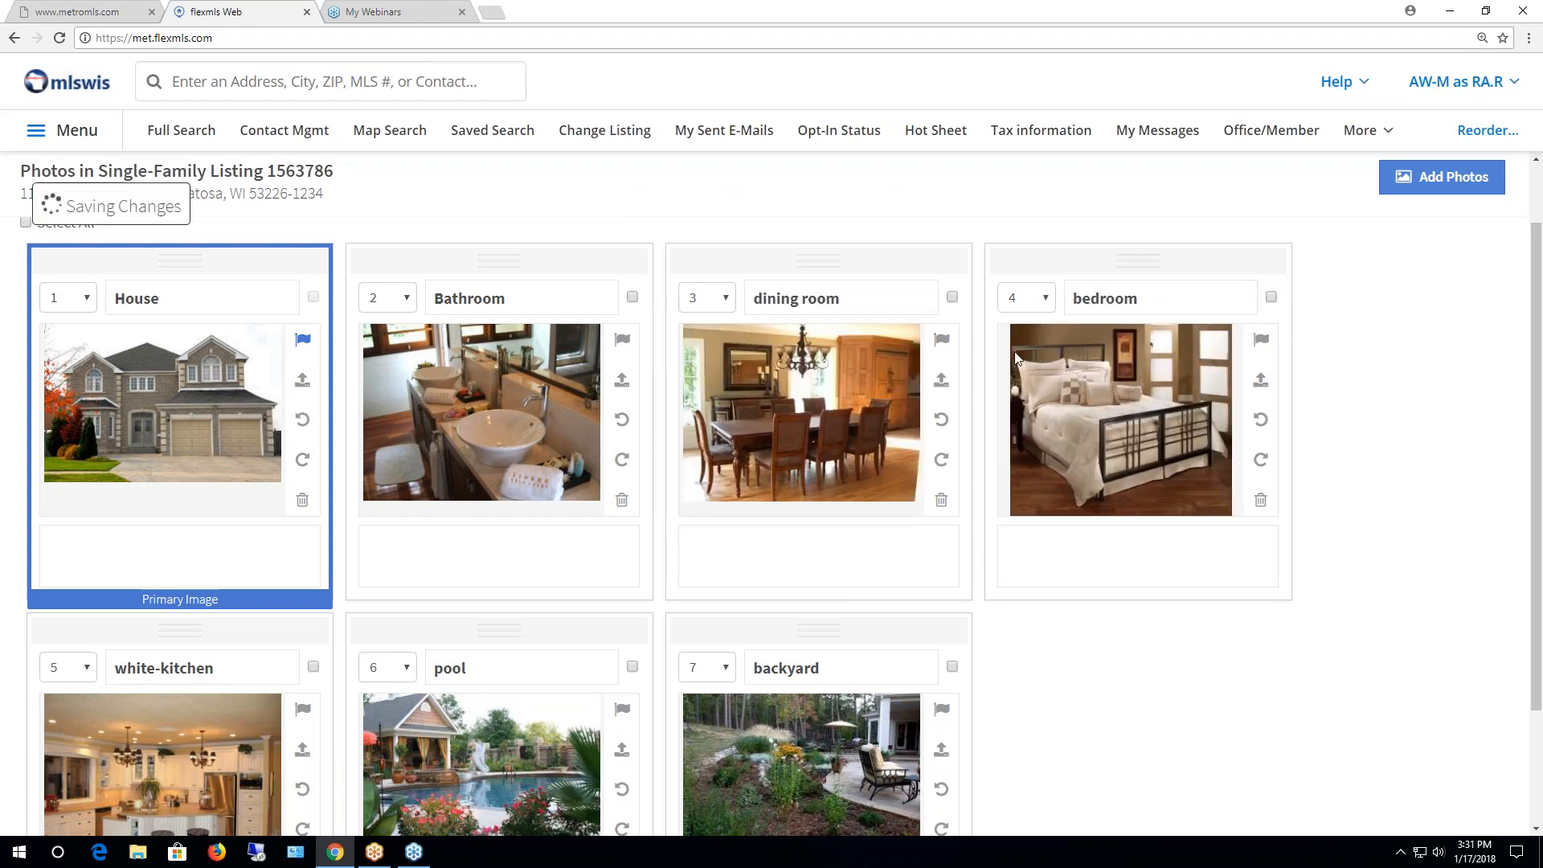
click(398, 305)
click(387, 379)
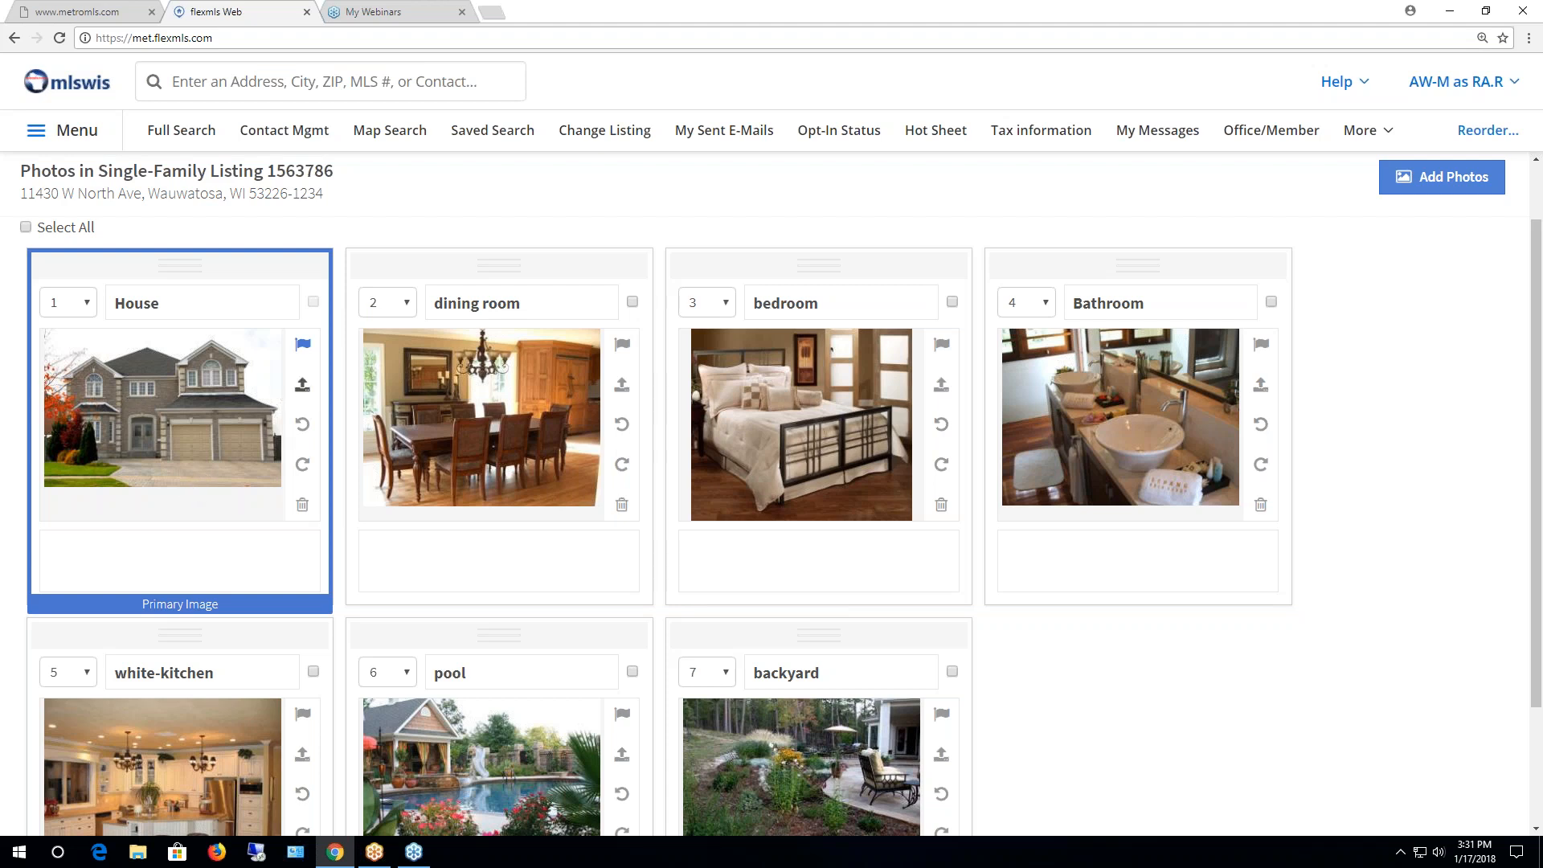
Open the replacement file chooser for the House photo and cancel it, and rotate the photo counterclockwise and back clockwise.
click(303, 387)
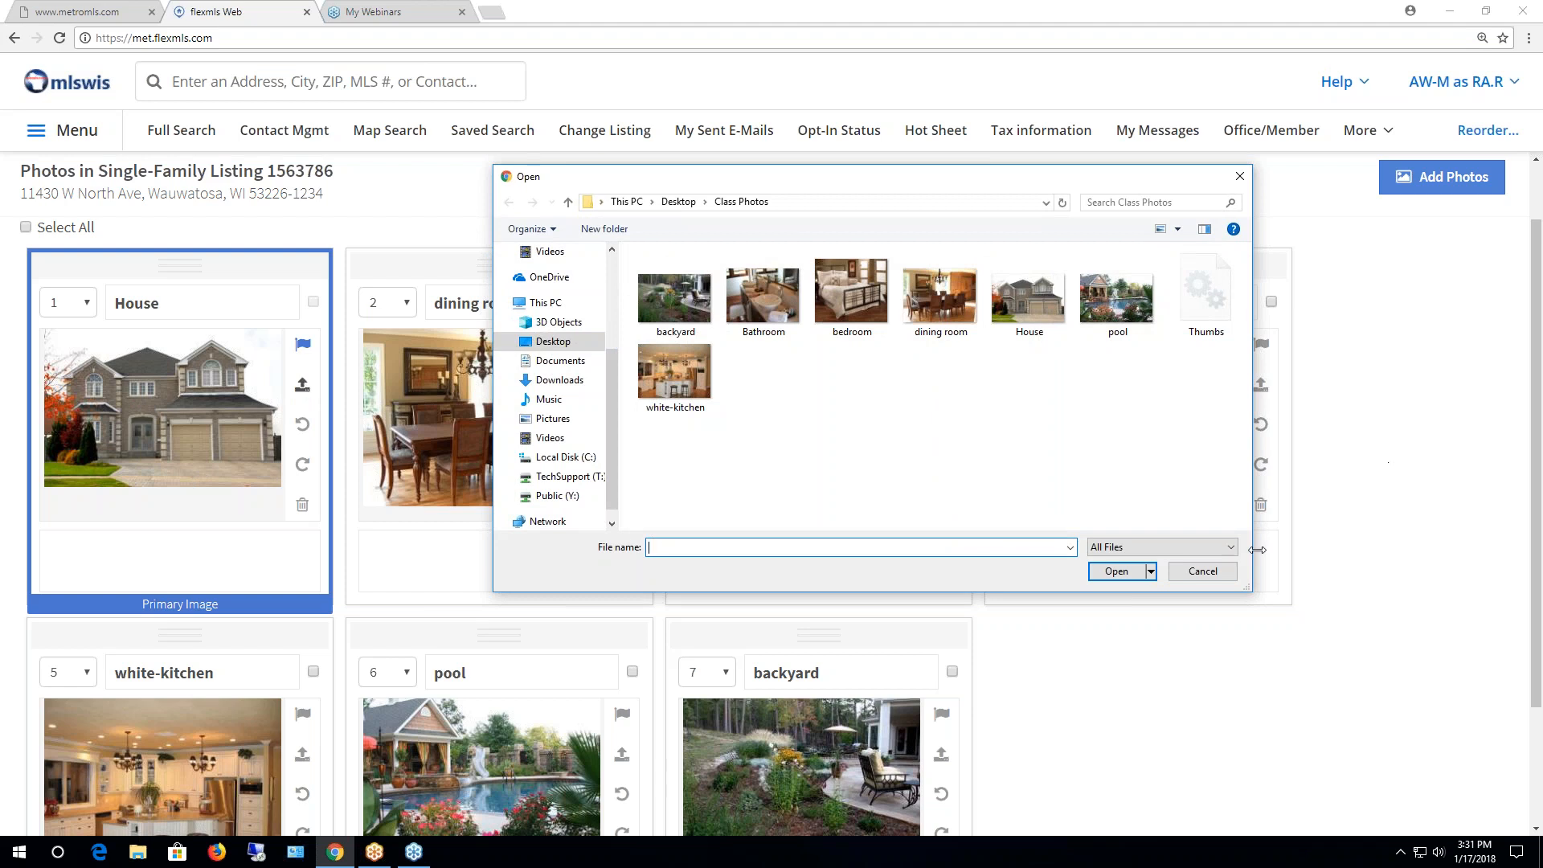
click(1218, 571)
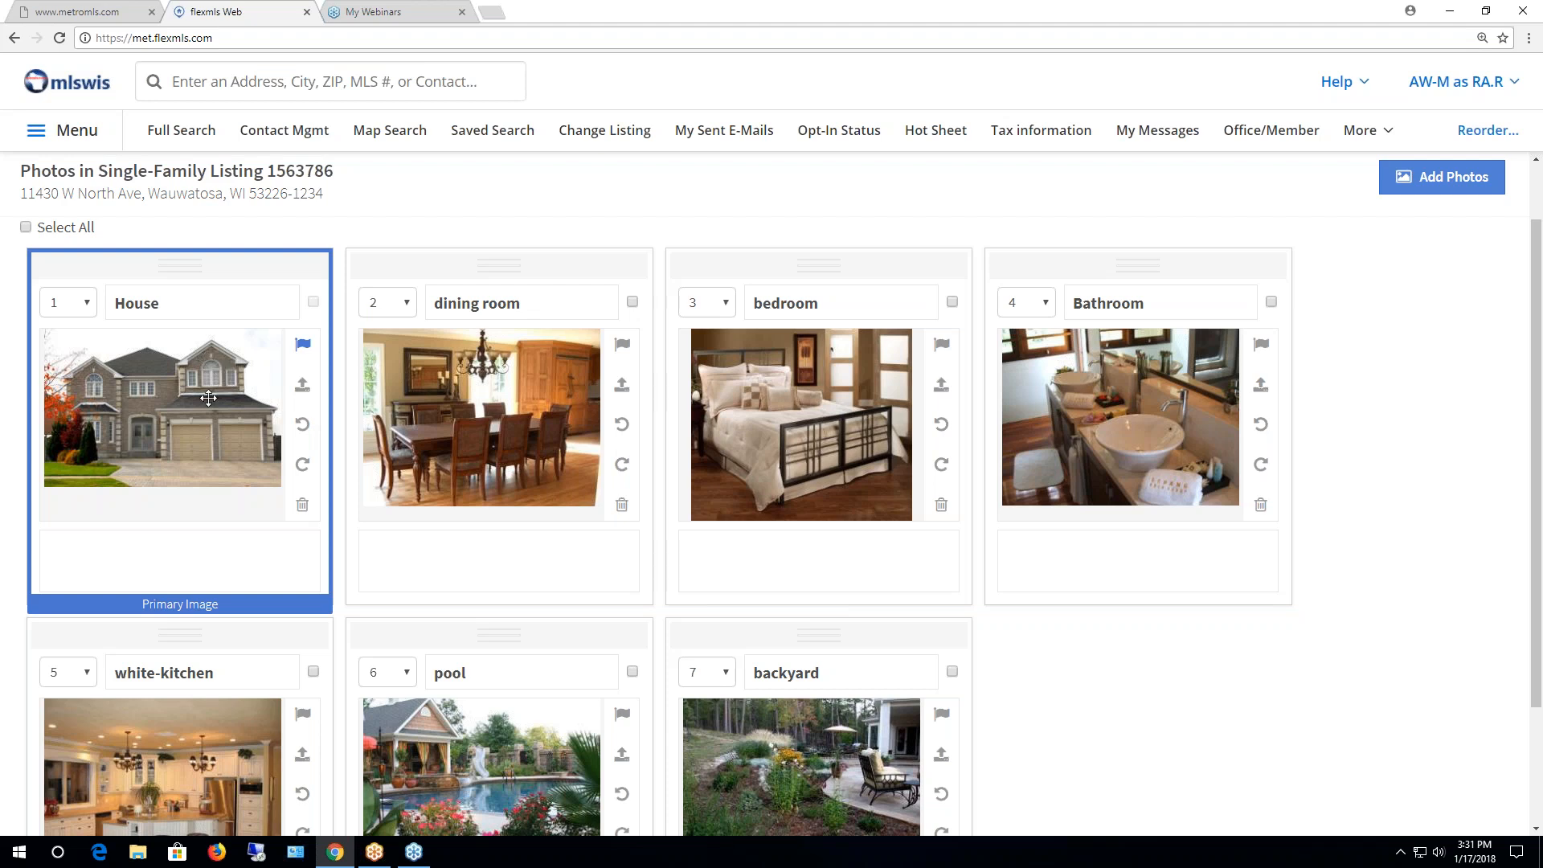
click(302, 424)
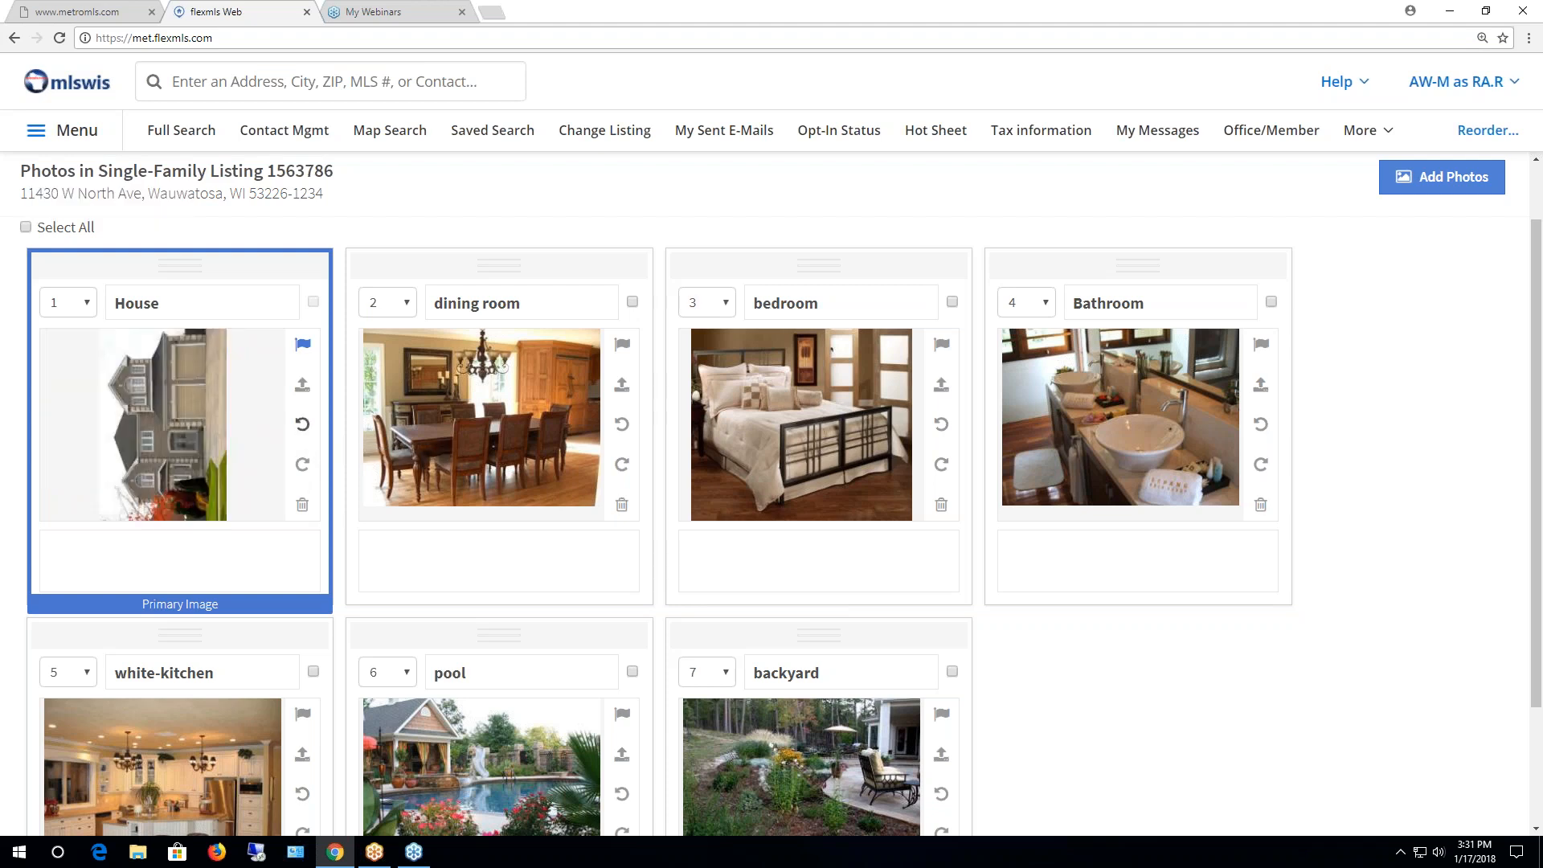
click(303, 464)
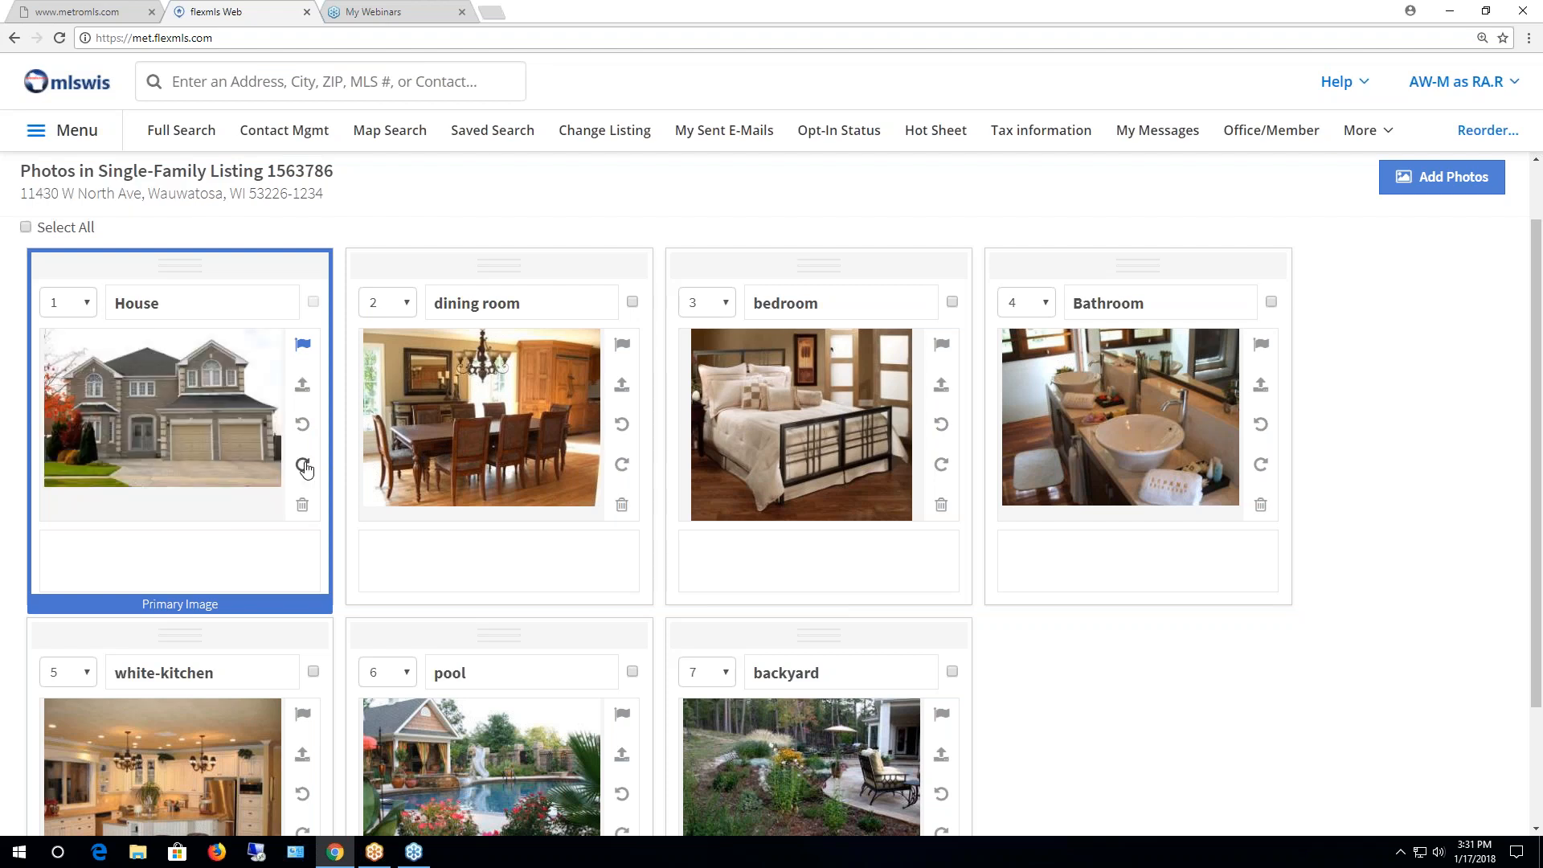
Delete the dining room photo and undo the deletion.
click(621, 506)
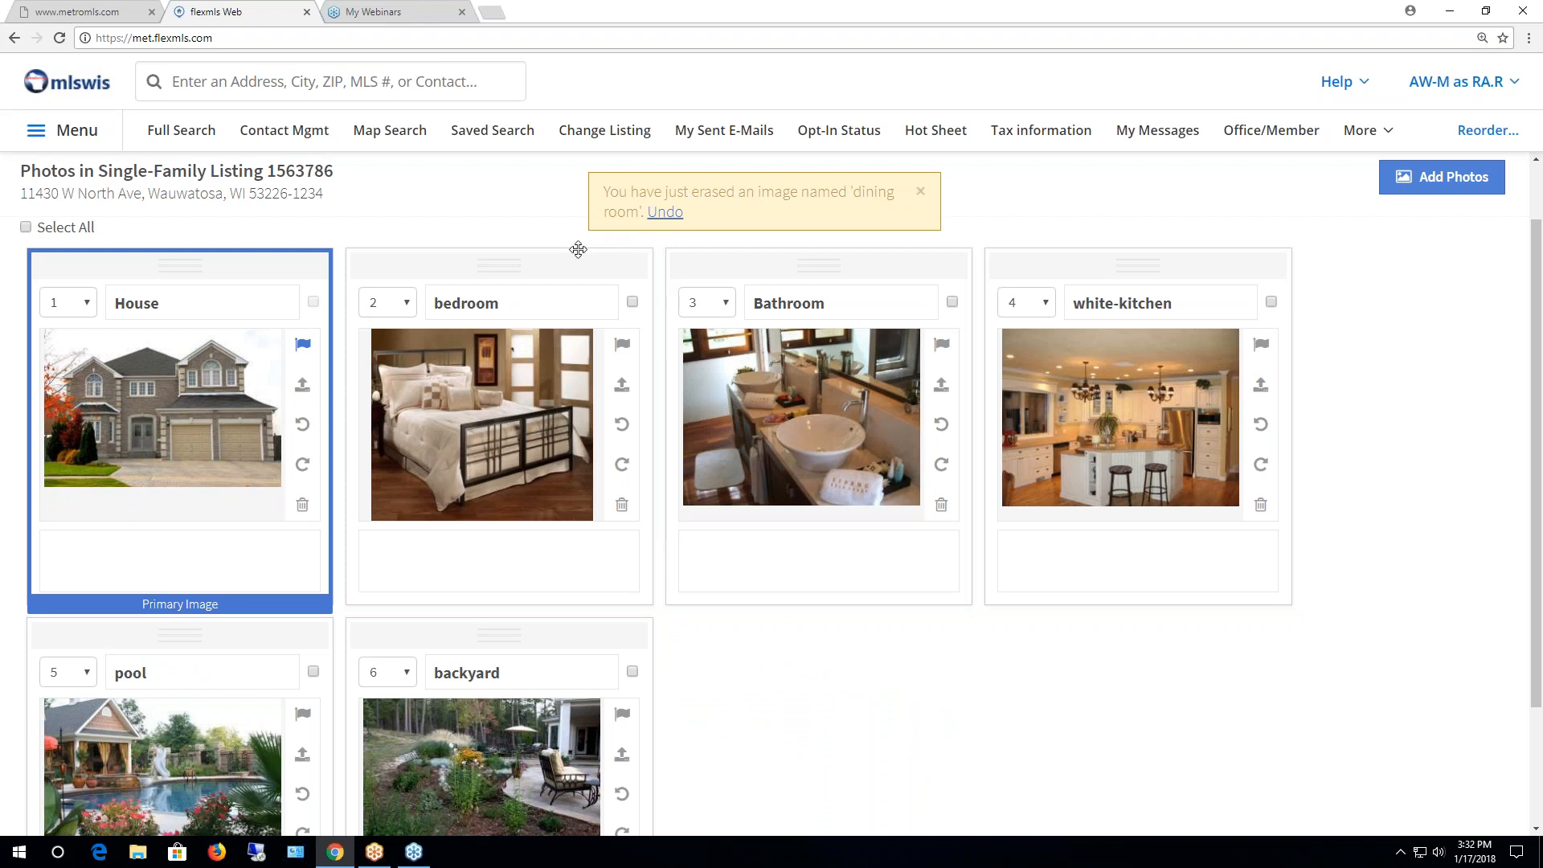
click(665, 213)
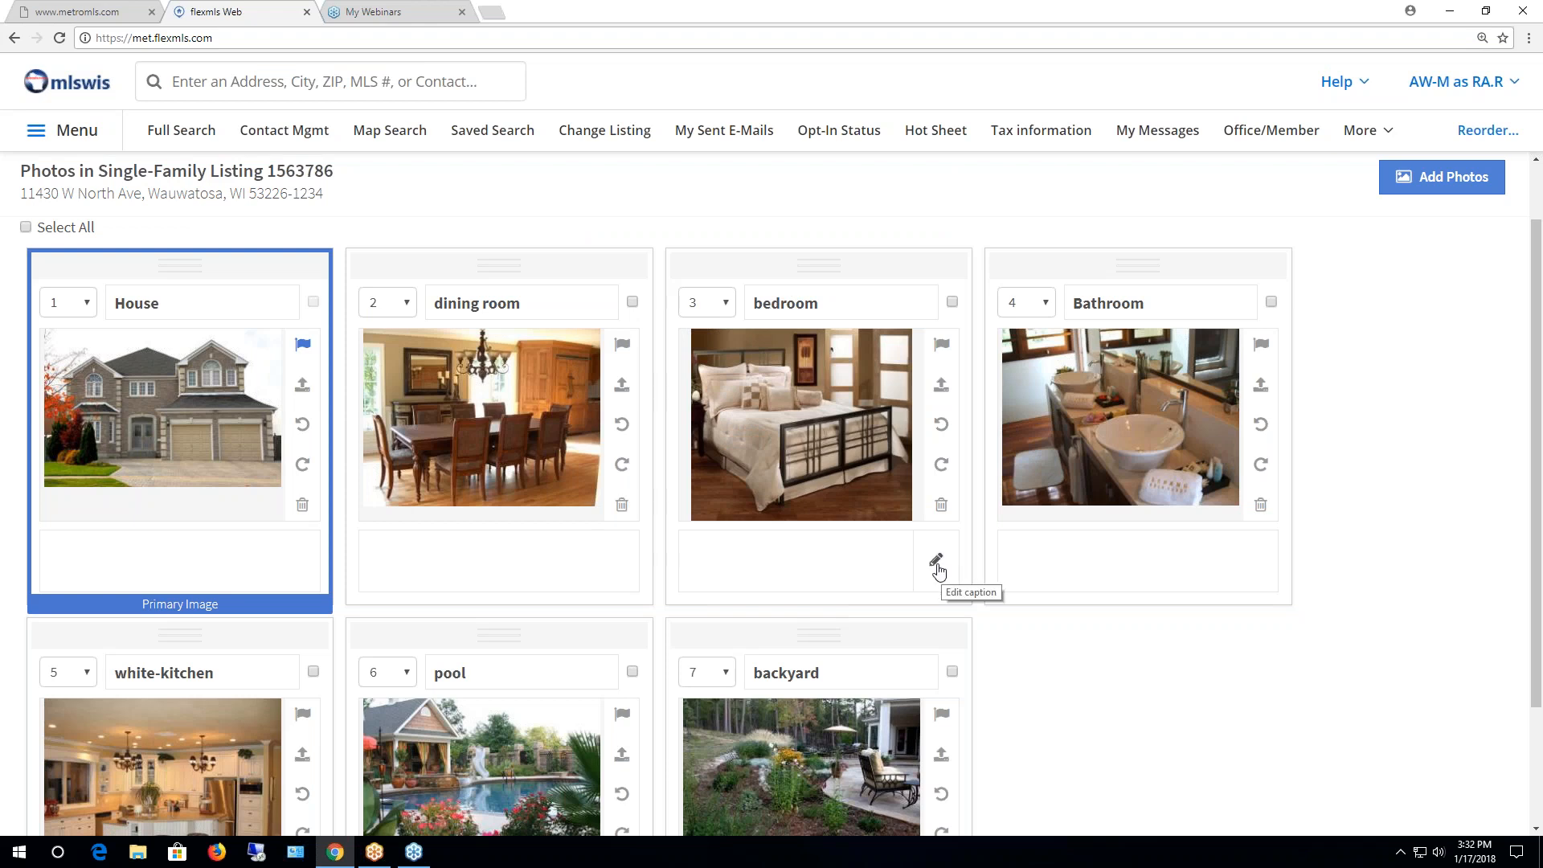
Add the caption "fueifjeijfiwejfiaklsj" to the bedroom photo and save it.
click(844, 553)
text(fueifjeijfiwejfiaklsj)
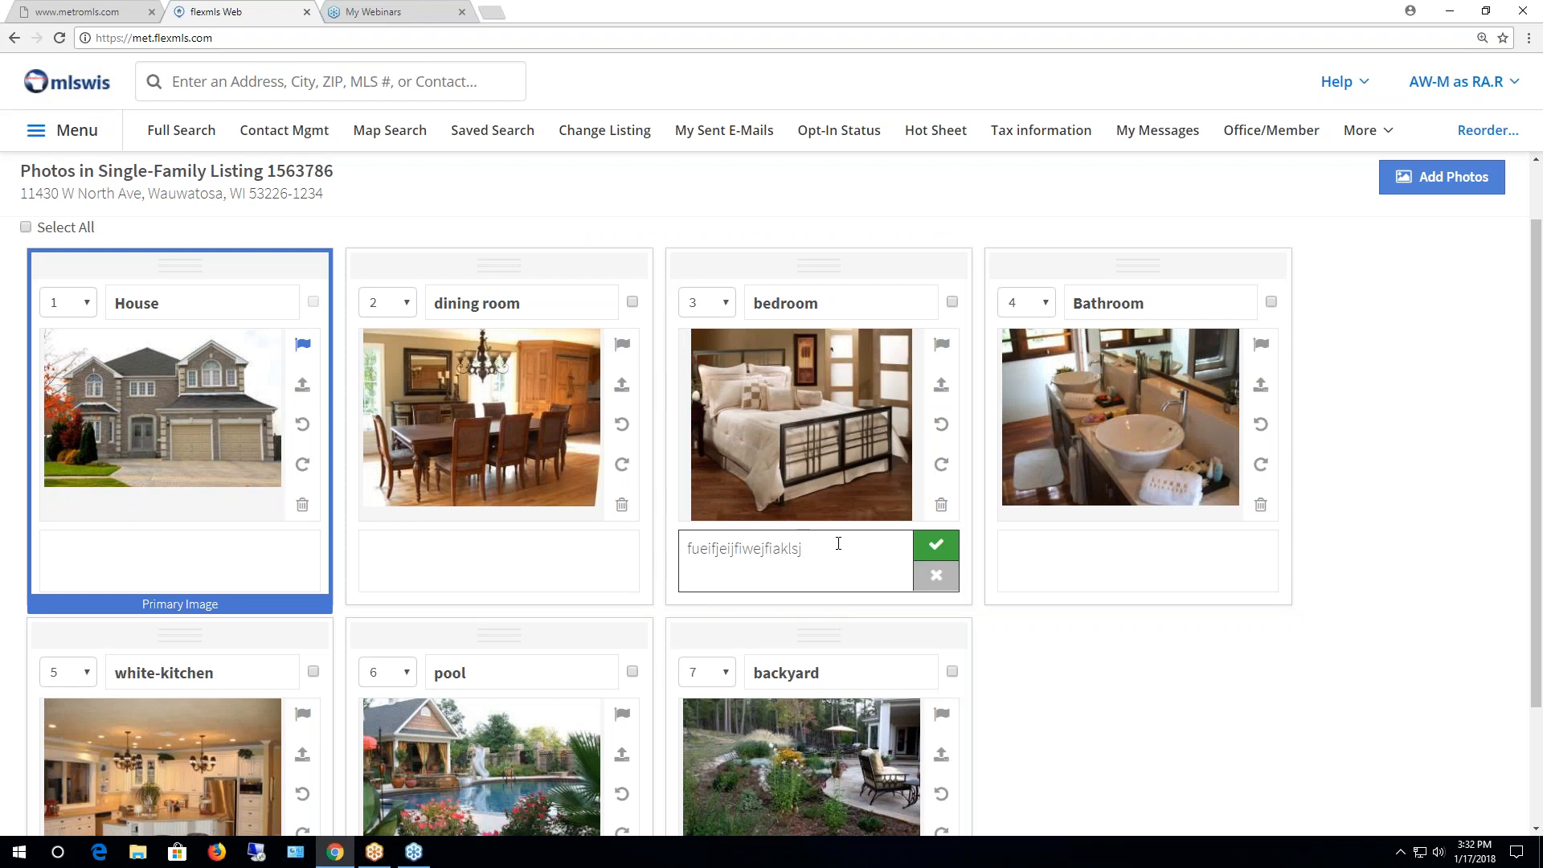
click(935, 545)
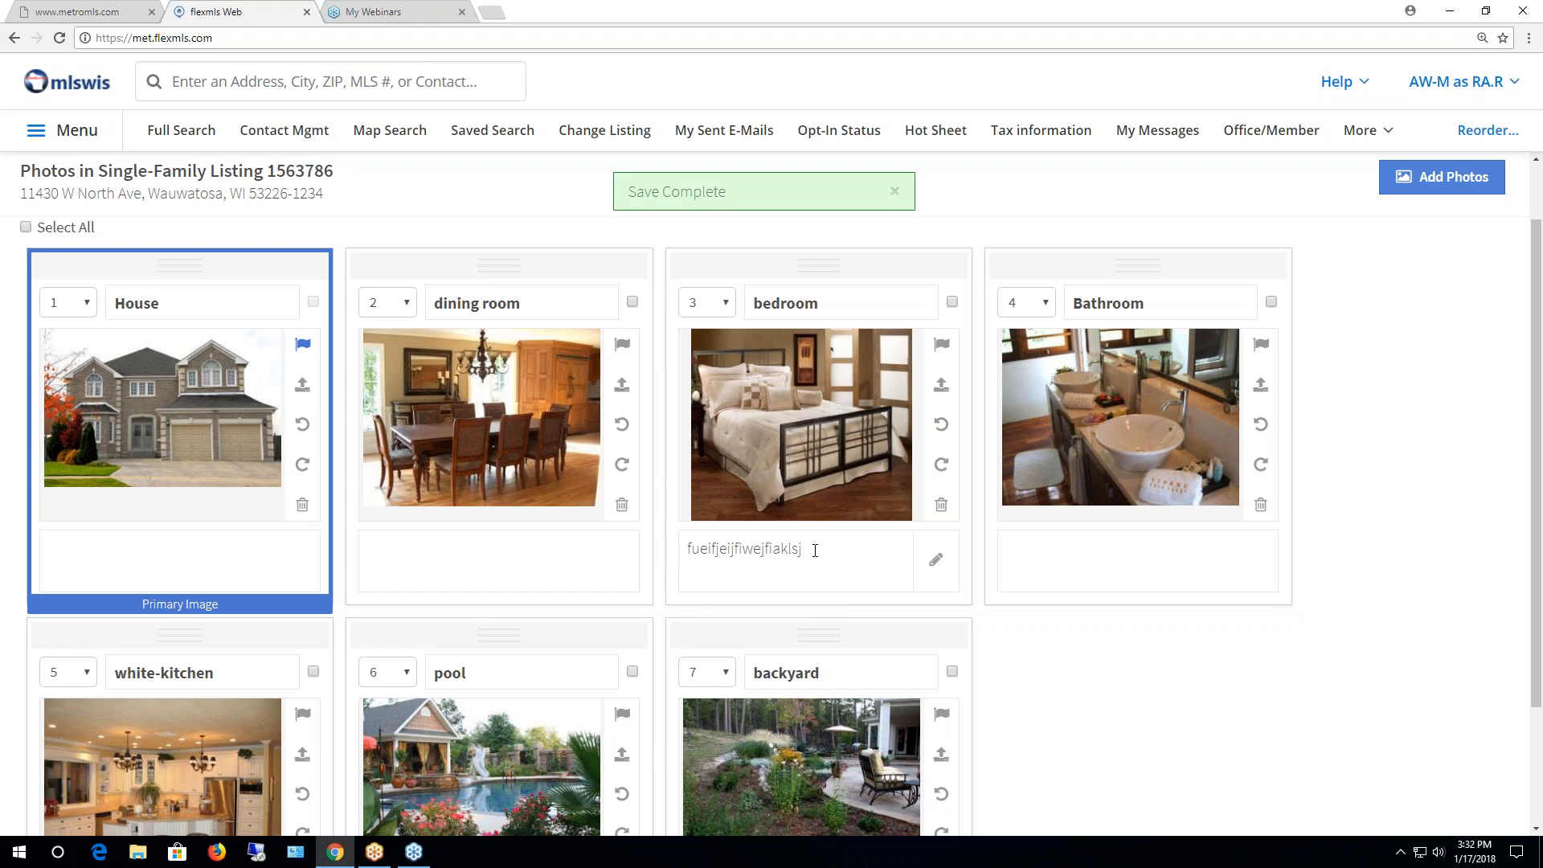
Clear the bedroom photo's caption and save, and open the photo's title for editing and cancel without changes.
click(936, 559)
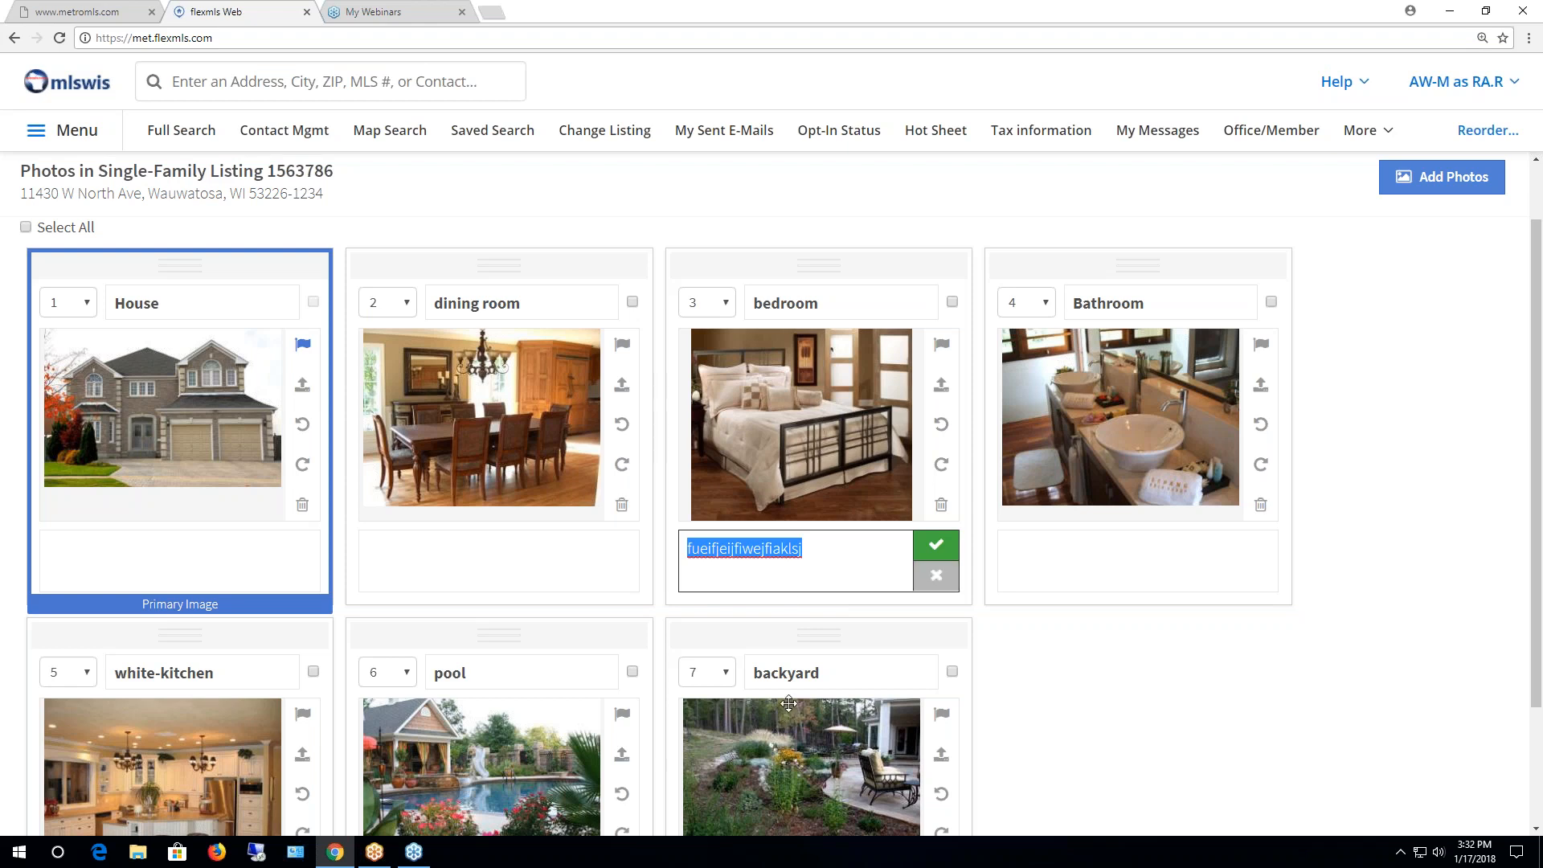
click(937, 575)
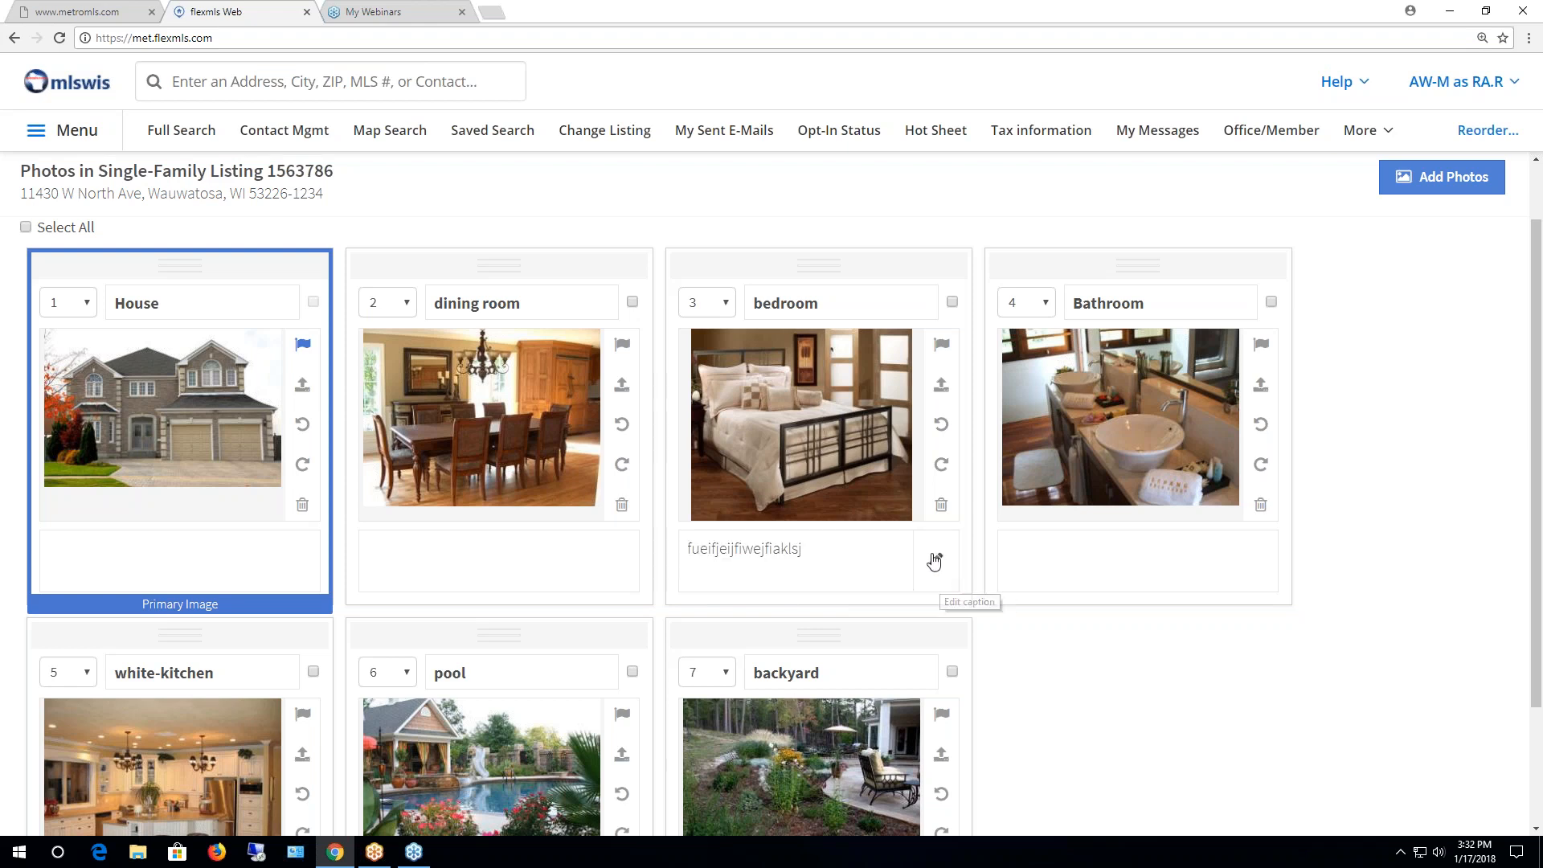
click(934, 560)
key(BackSpace)
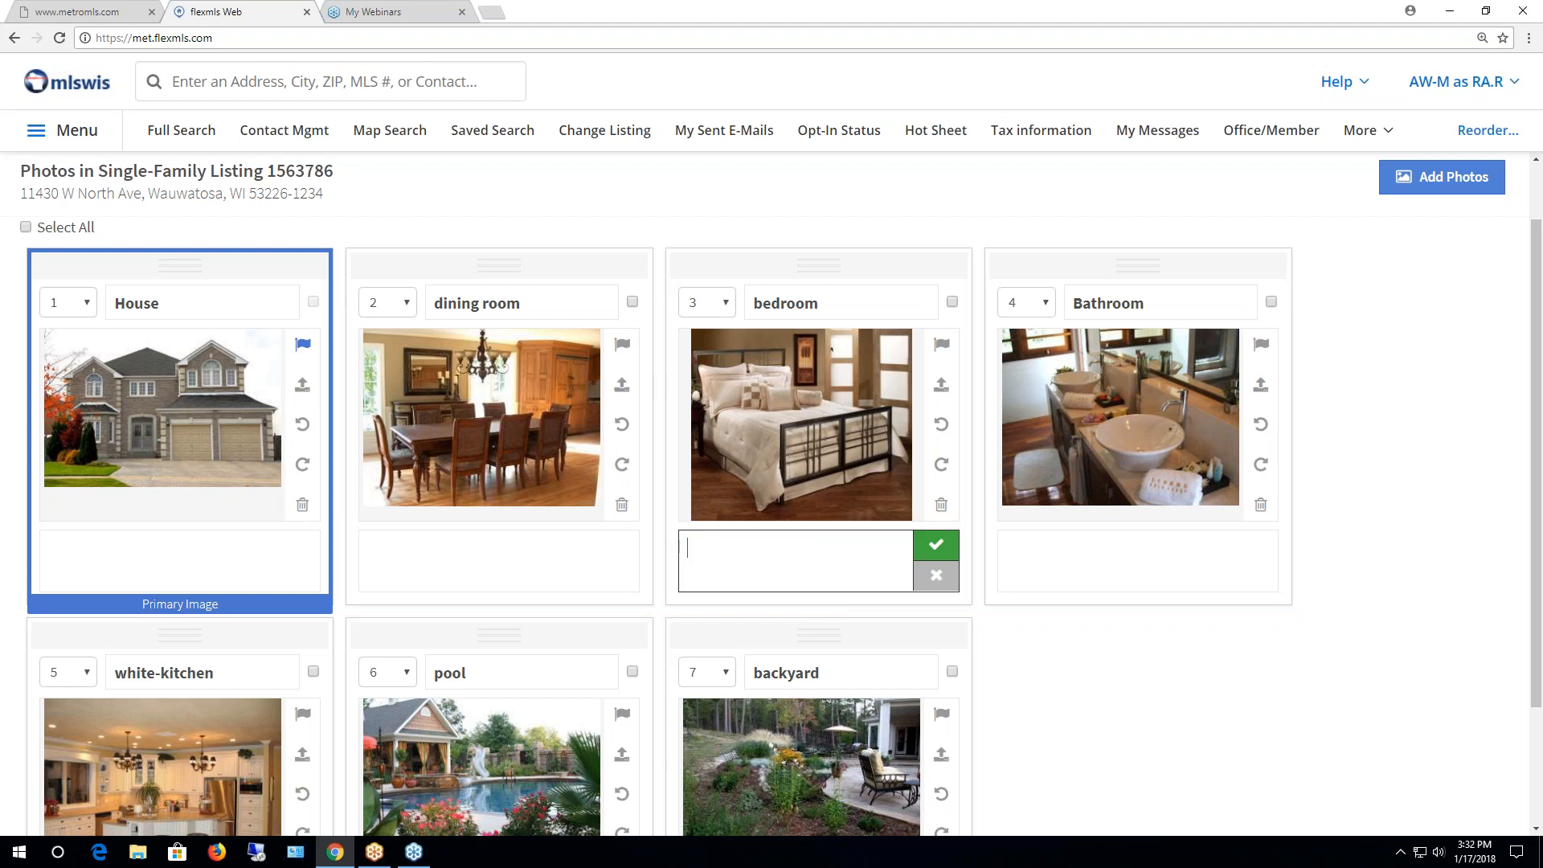
click(936, 545)
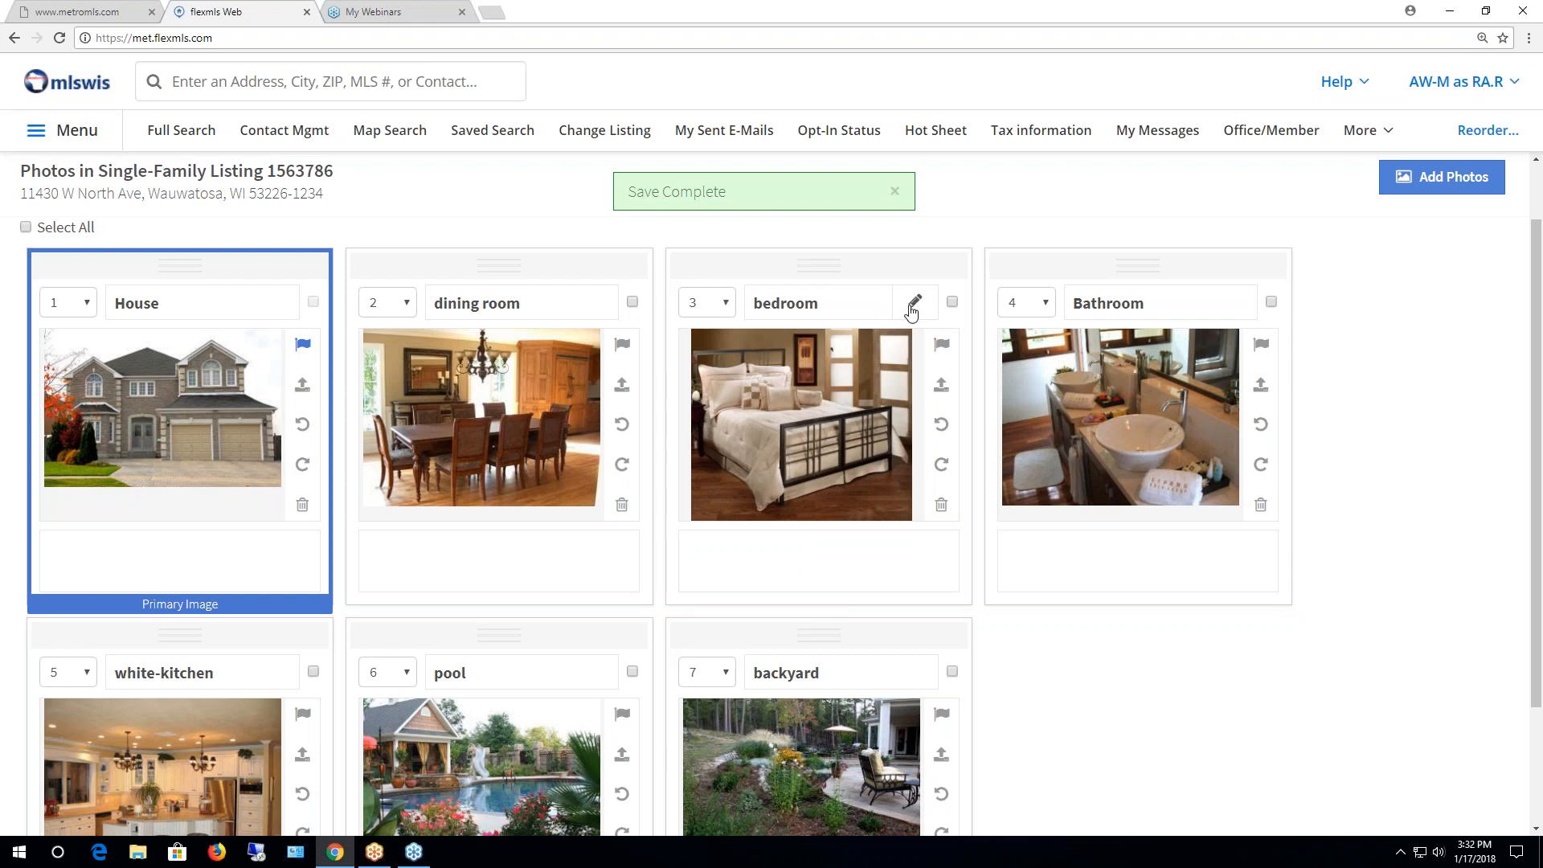
click(914, 302)
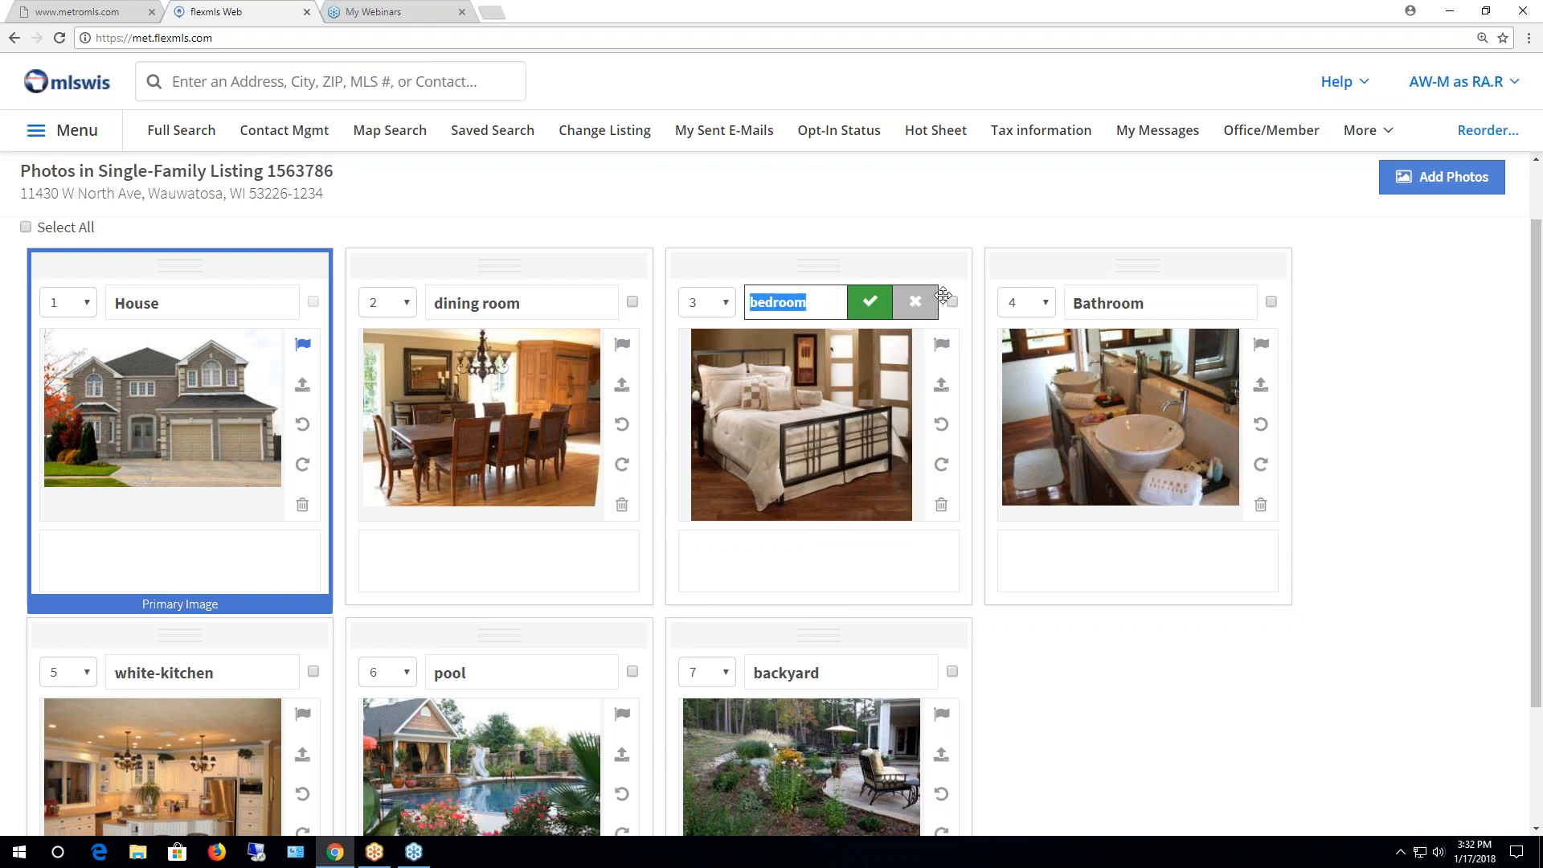
click(916, 303)
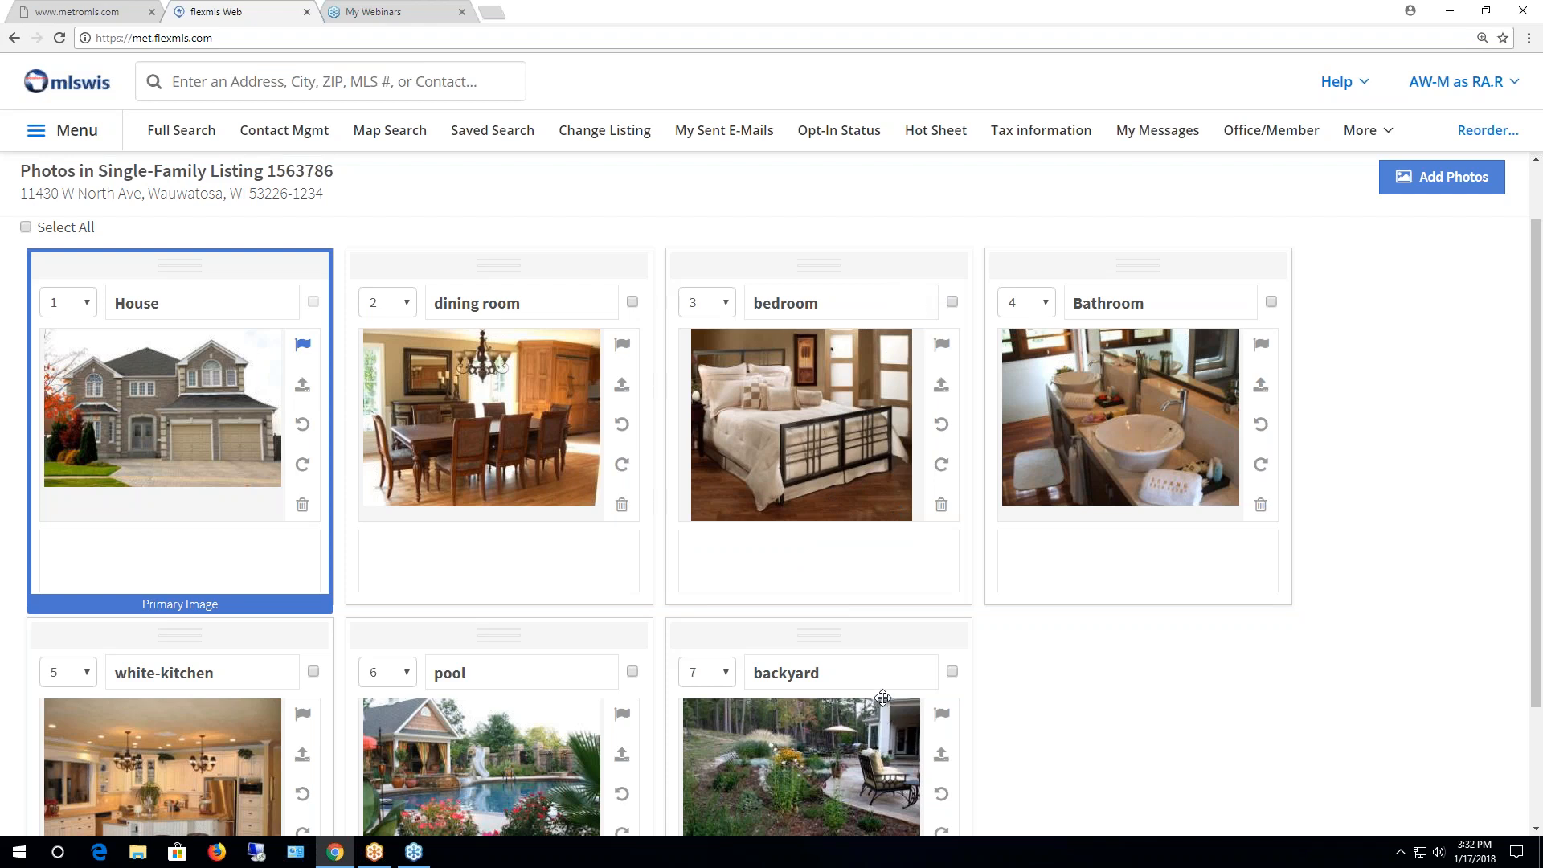
Select the backyard, pool and white-kitchen photos and delete them together, accepting the permanent removal.
click(953, 673)
click(633, 674)
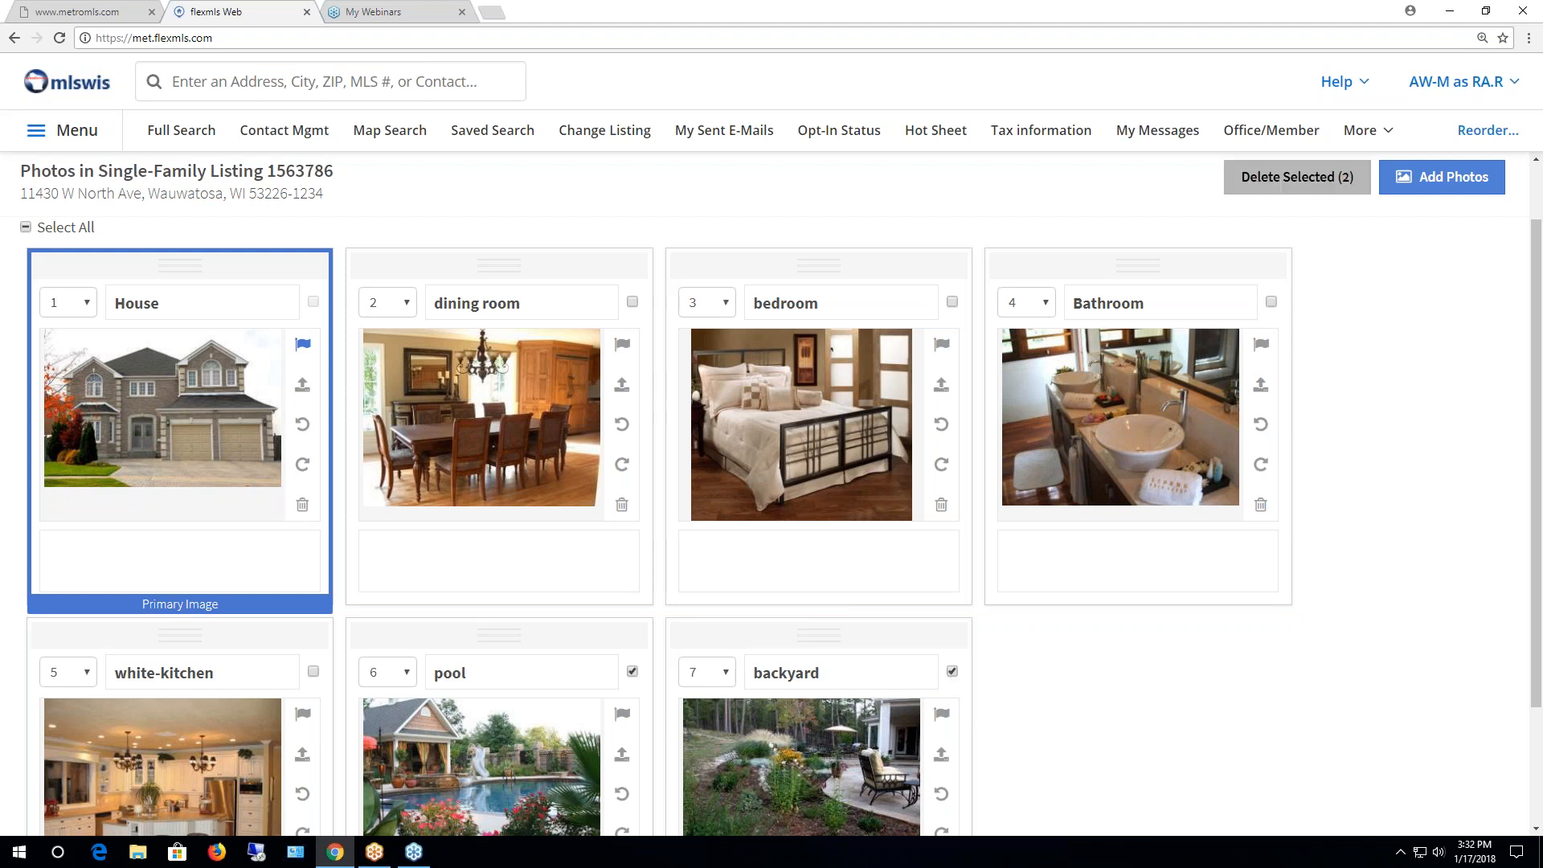
click(1324, 190)
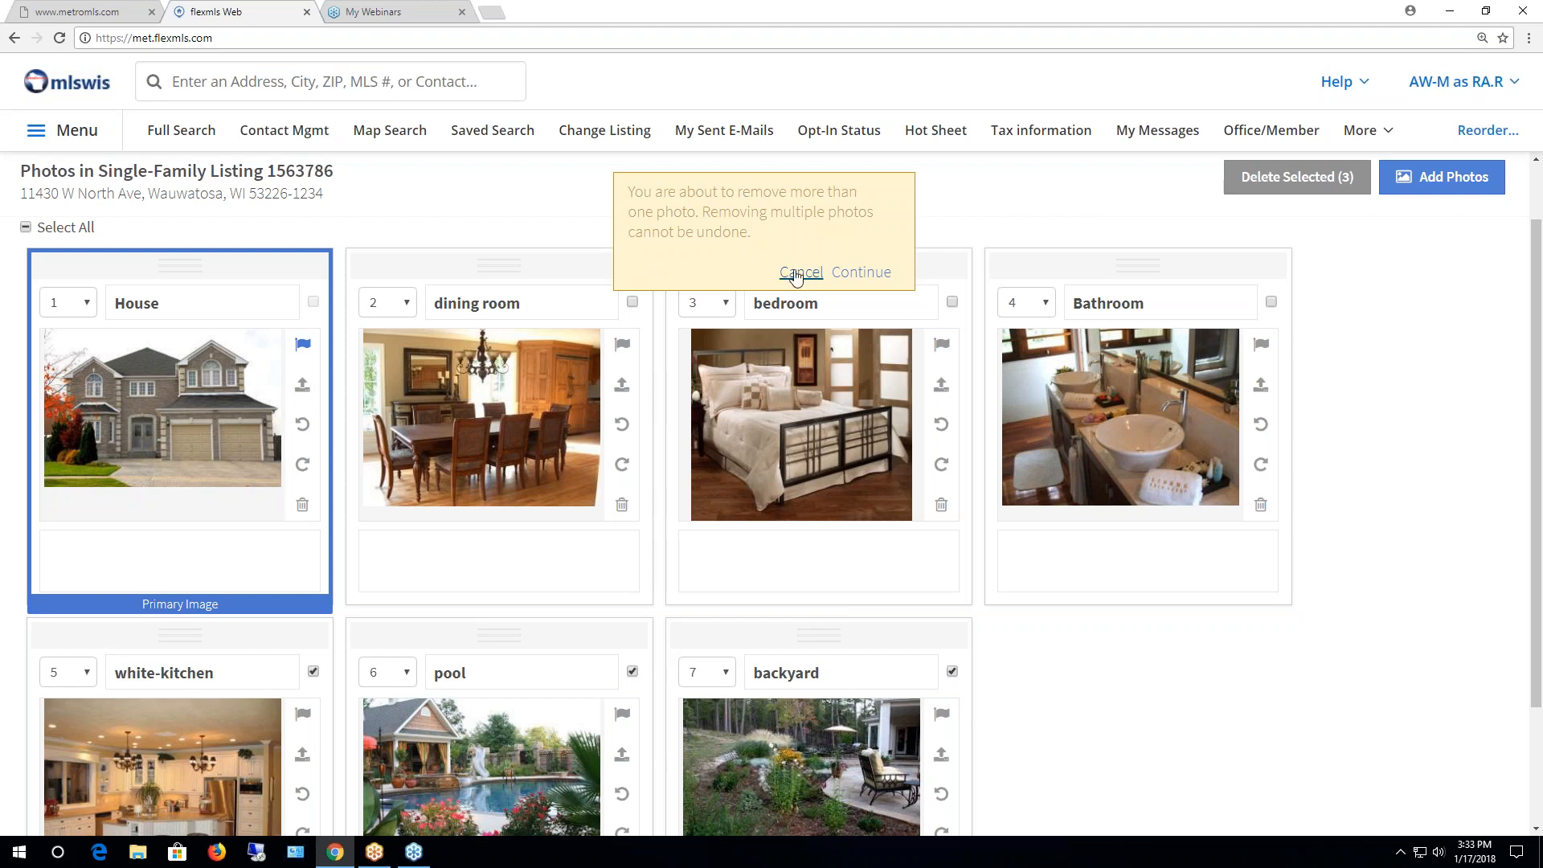
click(861, 272)
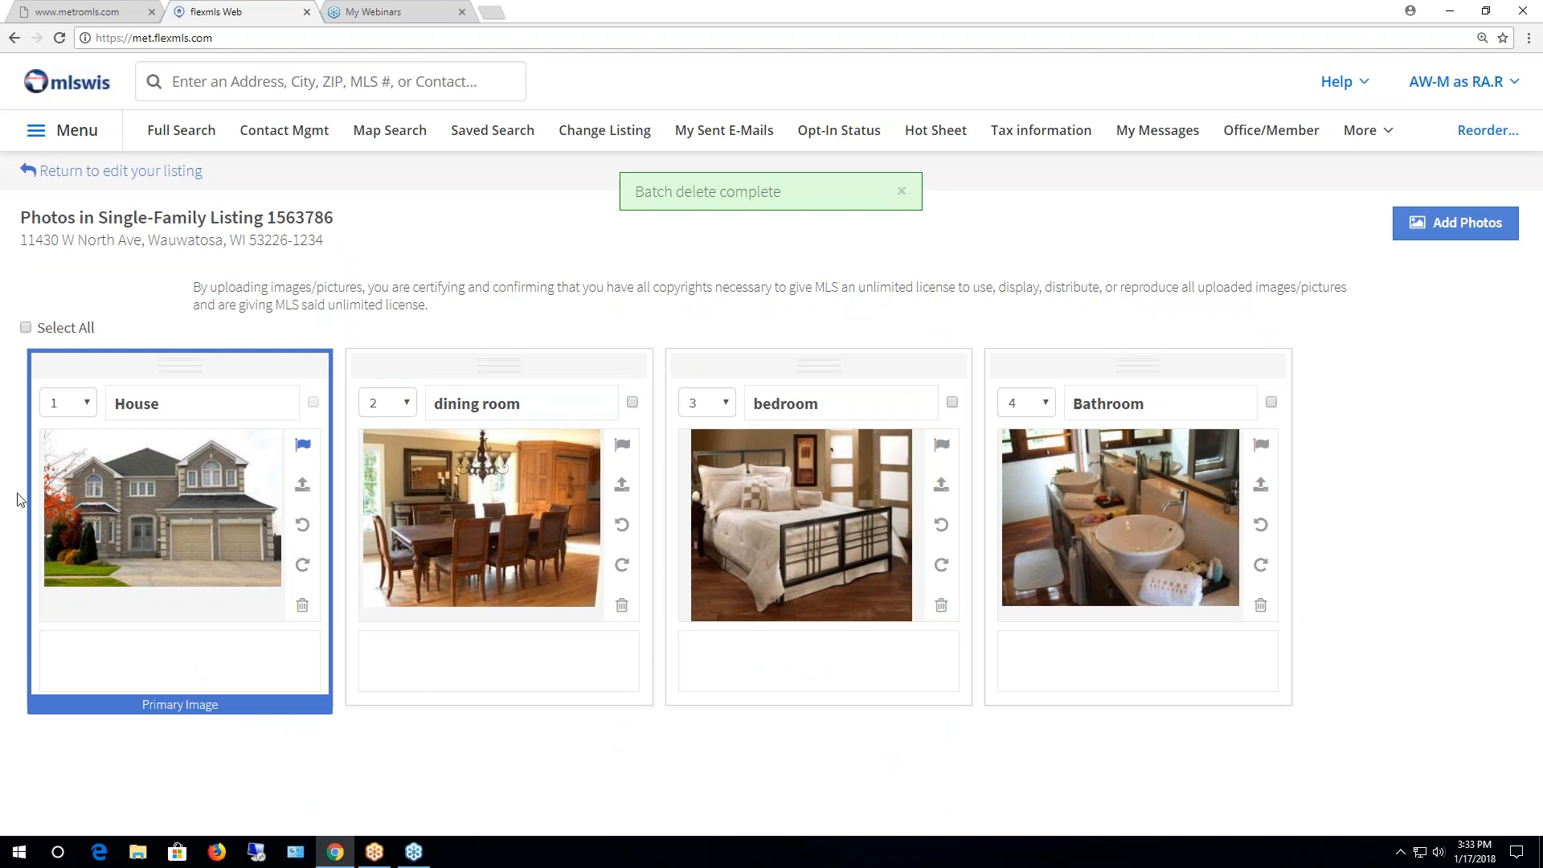
Select all remaining photos of the listing and delete them, accepting the permanent removal.
click(25, 329)
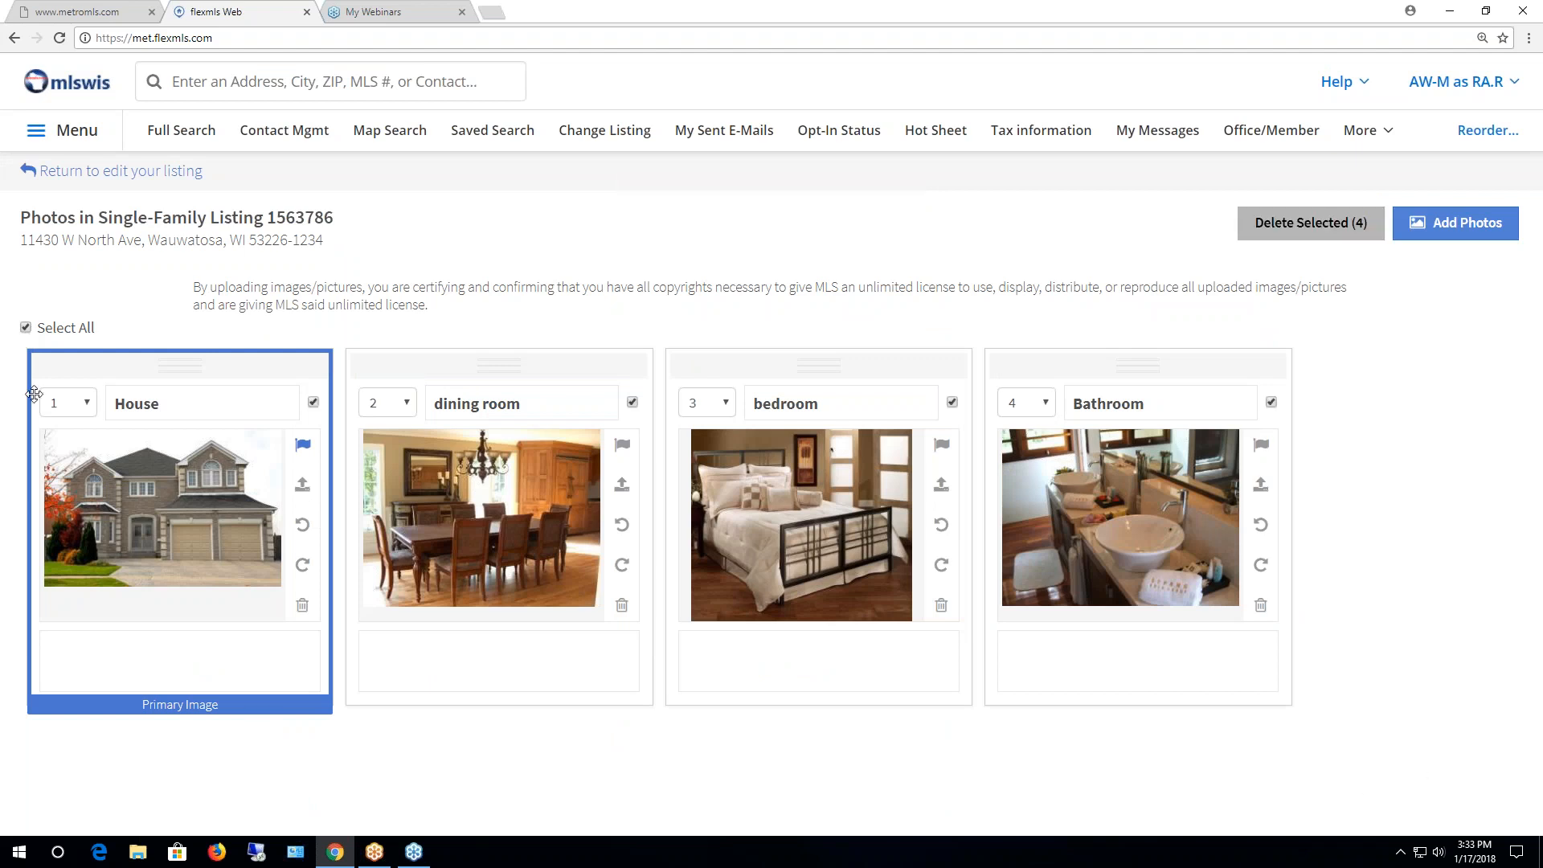
click(1310, 223)
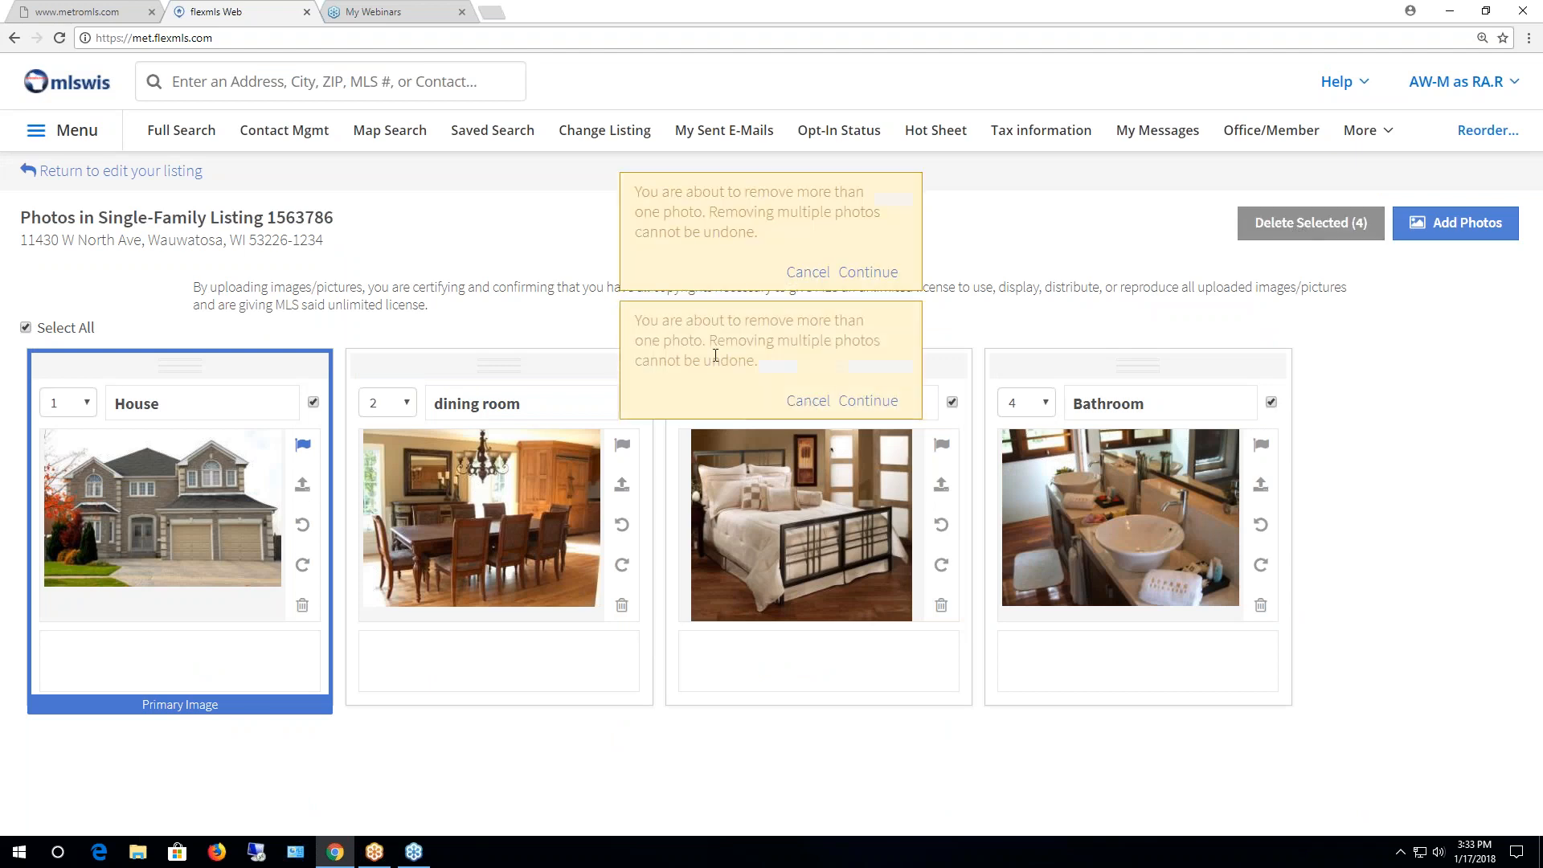
click(856, 273)
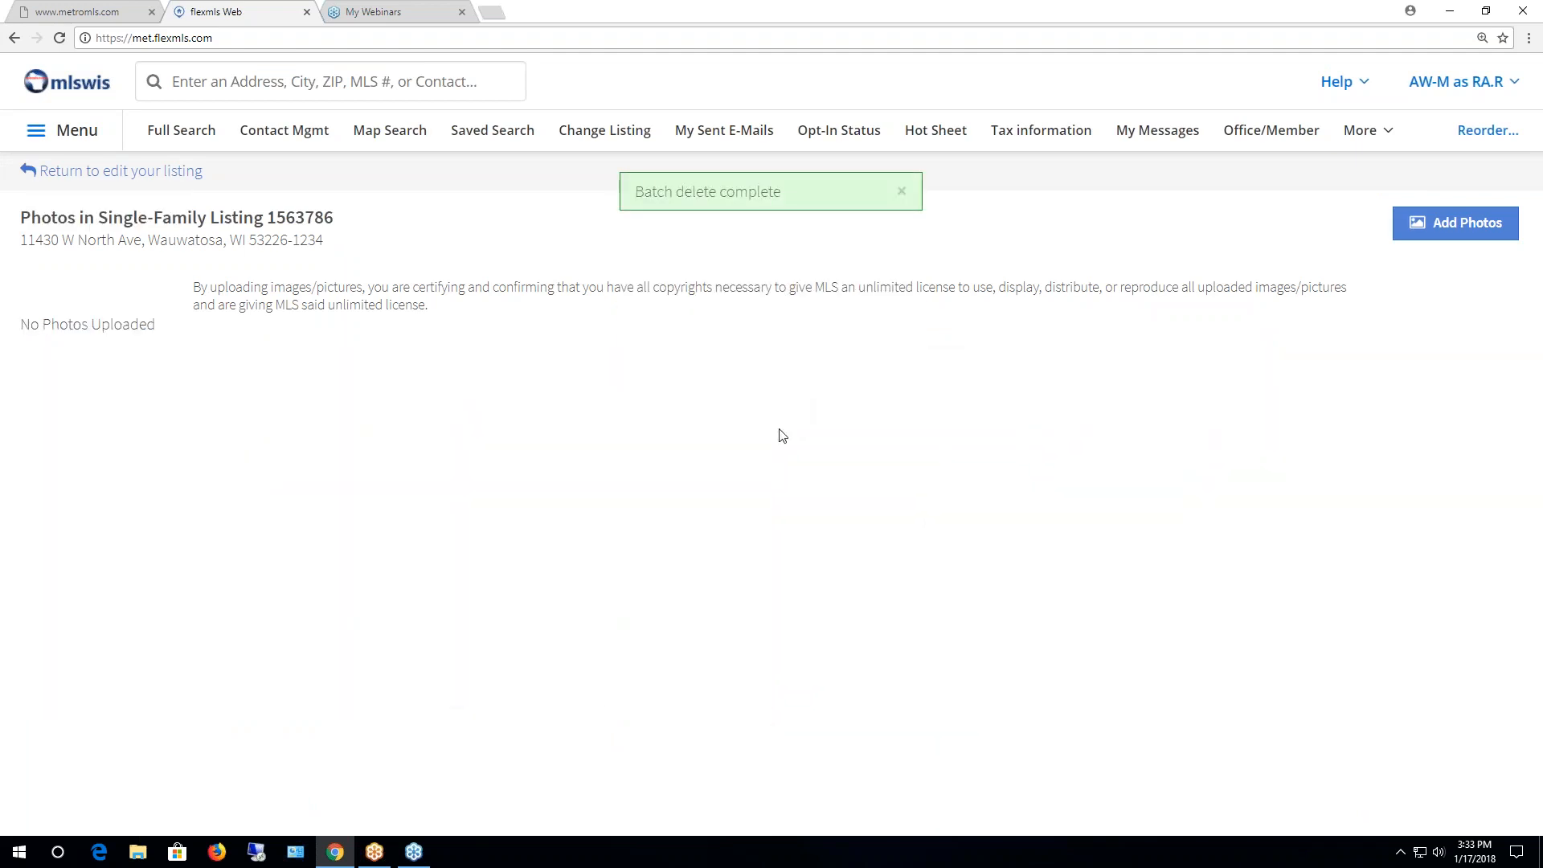